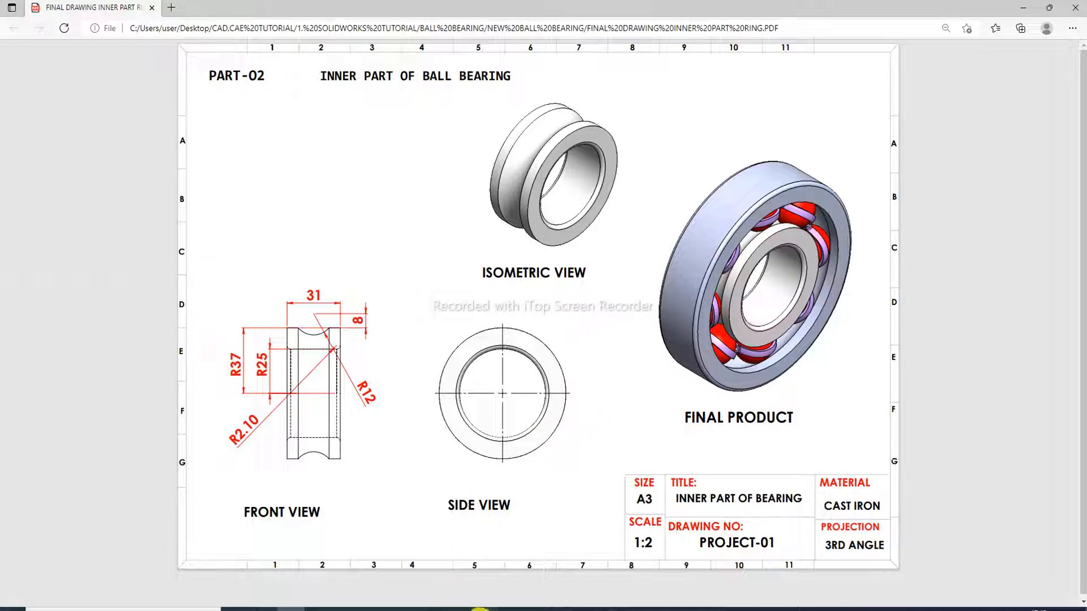
Switch to SOLIDWORKS and start a sketch on the Front Plane of the new part.
{"action": "mouse_move", "coordinate": [482, 608]}
{"action": "left_click", "coordinate": [512, 563]}
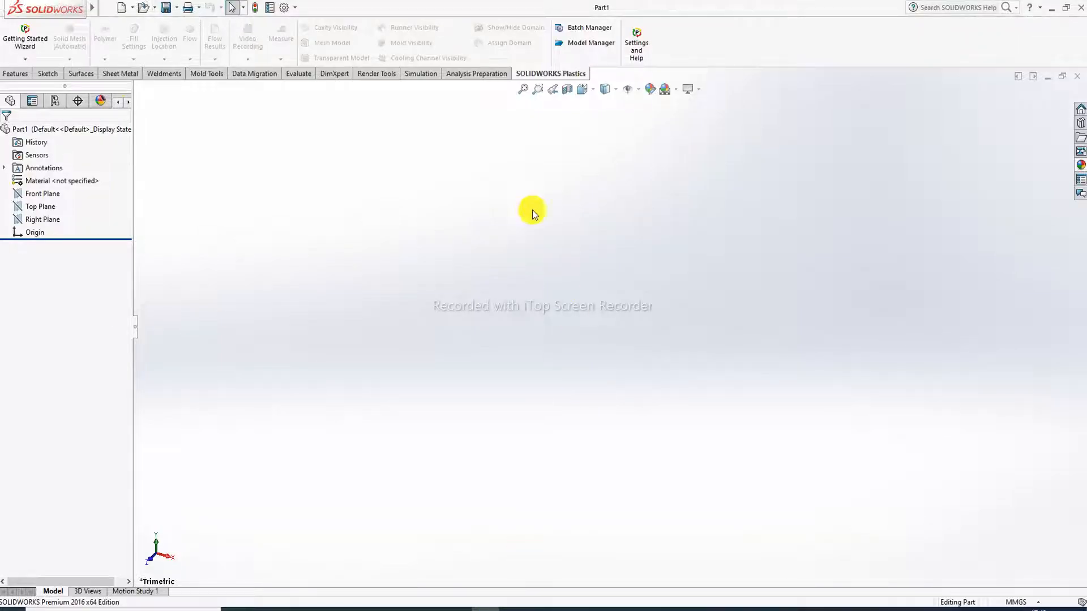
{"action": "left_click", "coordinate": [49, 194]}
{"action": "left_click", "coordinate": [59, 177]}
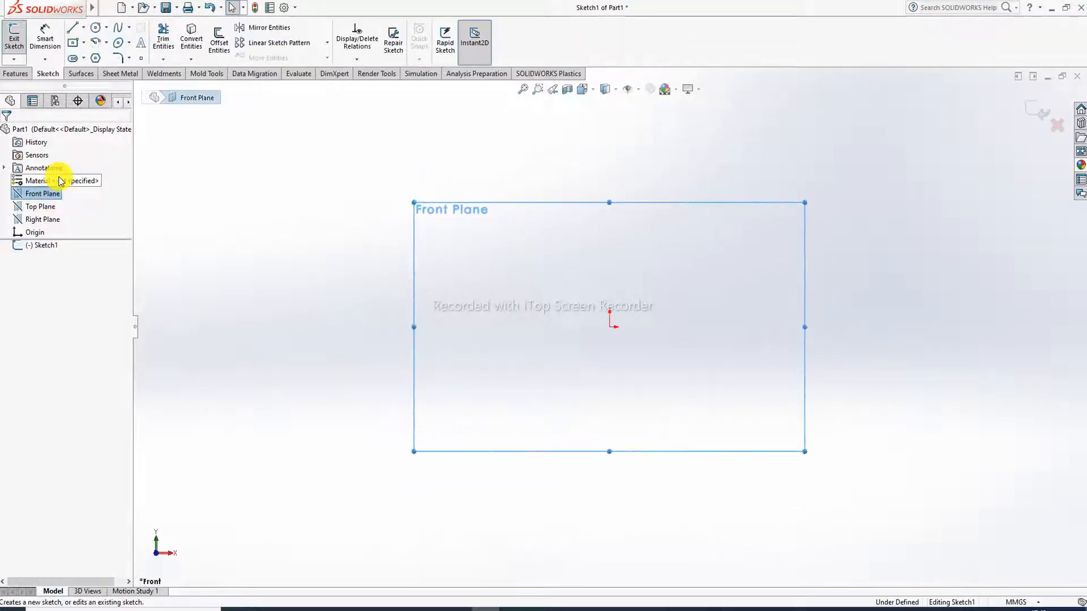
Draw a horizontal construction centerline passing through the origin.
{"action": "left_click", "coordinate": [83, 27]}
{"action": "left_click", "coordinate": [101, 57]}
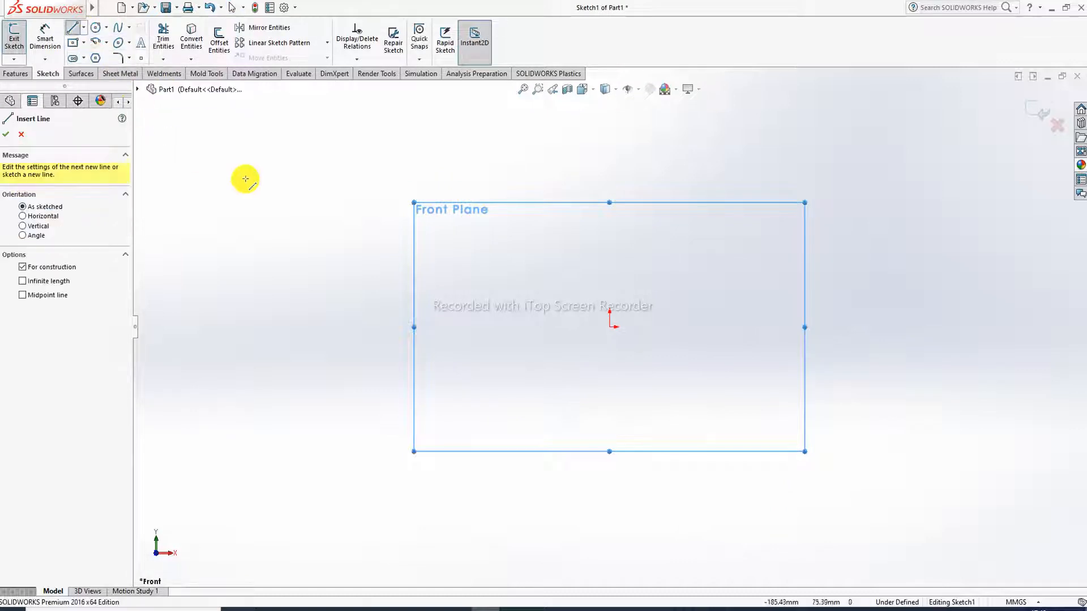
{"action": "left_click", "coordinate": [515, 326]}
{"action": "left_click", "coordinate": [709, 325]}
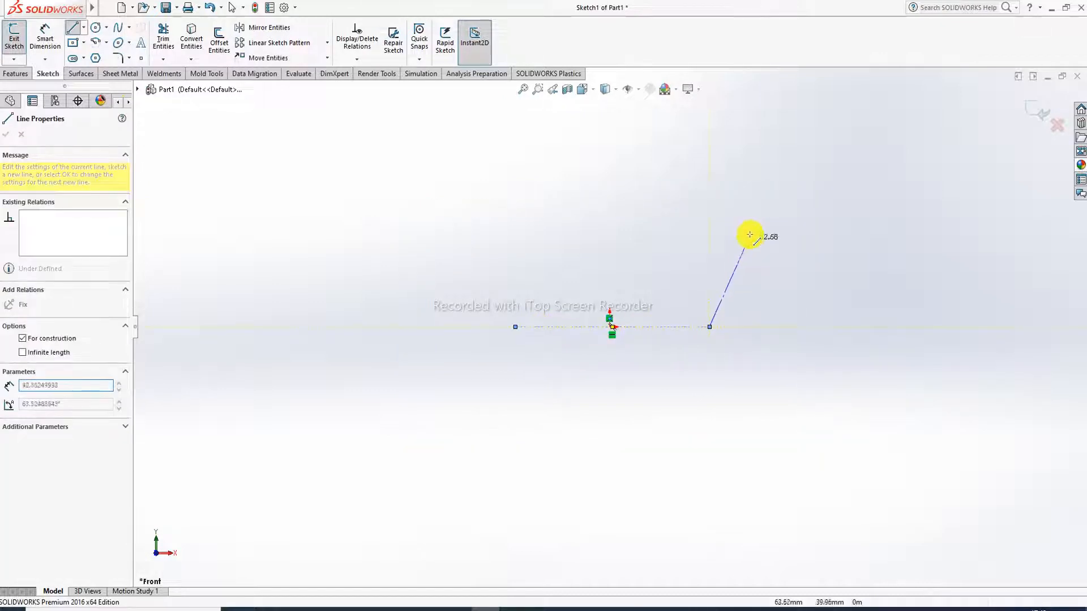
{"action": "right_click", "coordinate": [753, 214]}
{"action": "left_click", "coordinate": [780, 230]}
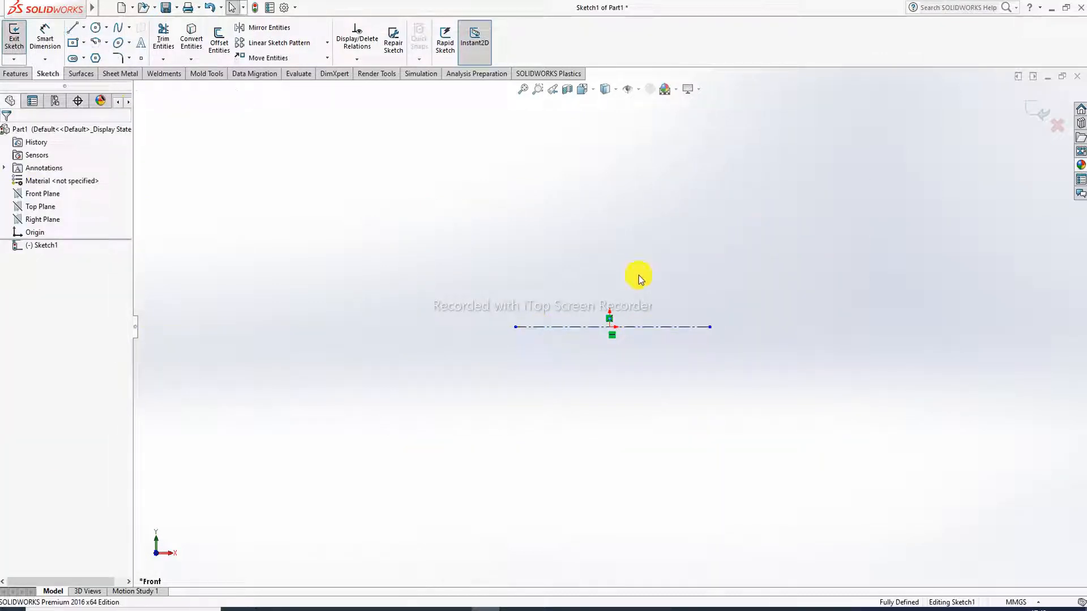
Sketch a center rectangle about 141 mm wide above the horizontal centerline.
{"action": "left_click", "coordinate": [83, 44]}
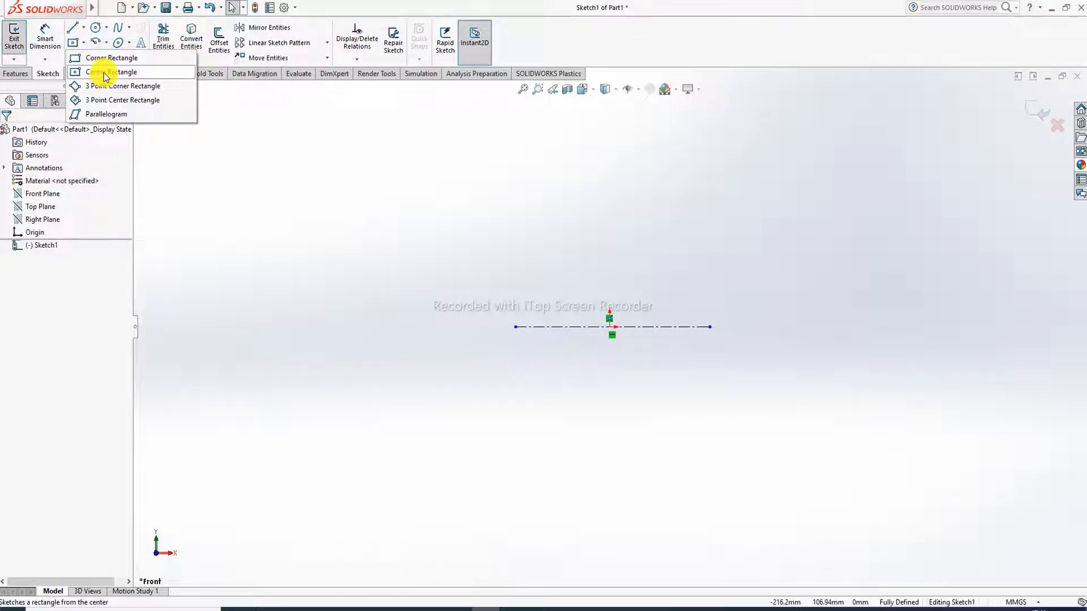
{"action": "left_click", "coordinate": [106, 73]}
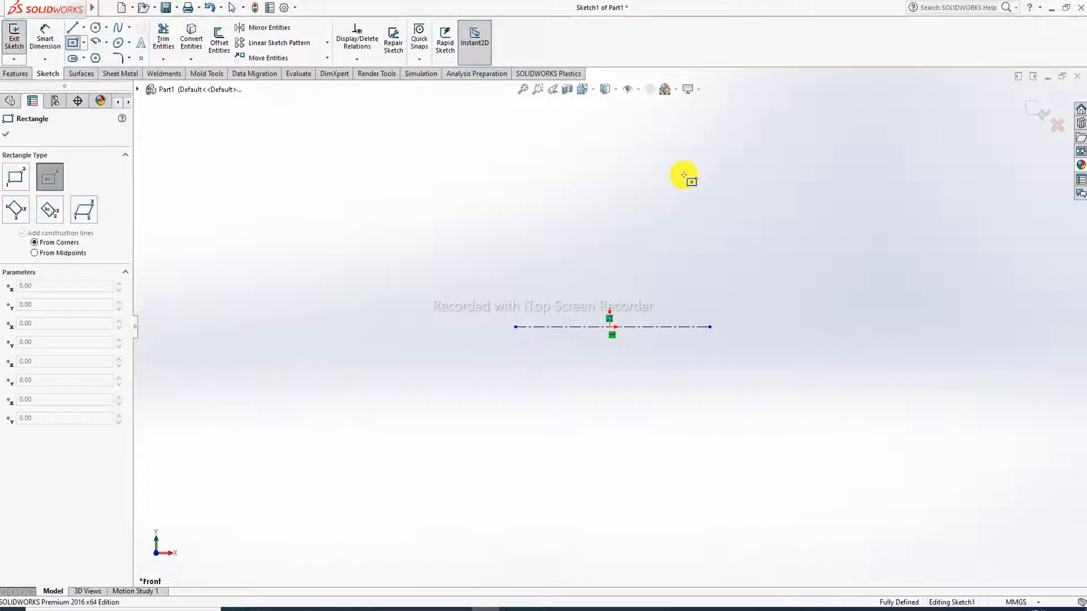
{"action": "left_click", "coordinate": [524, 168]}
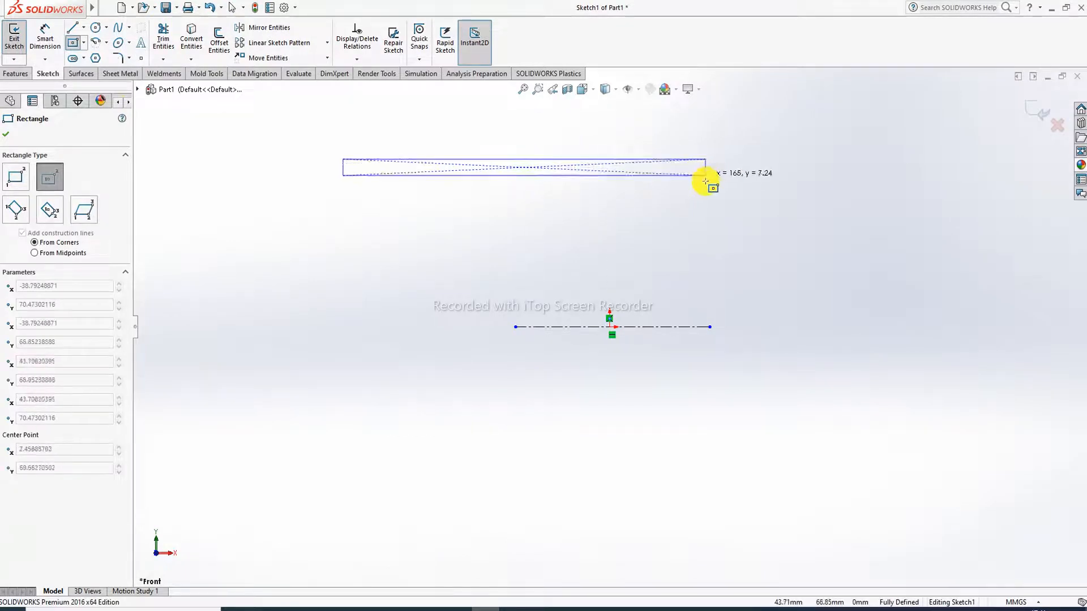
{"action": "left_click", "coordinate": [678, 239]}
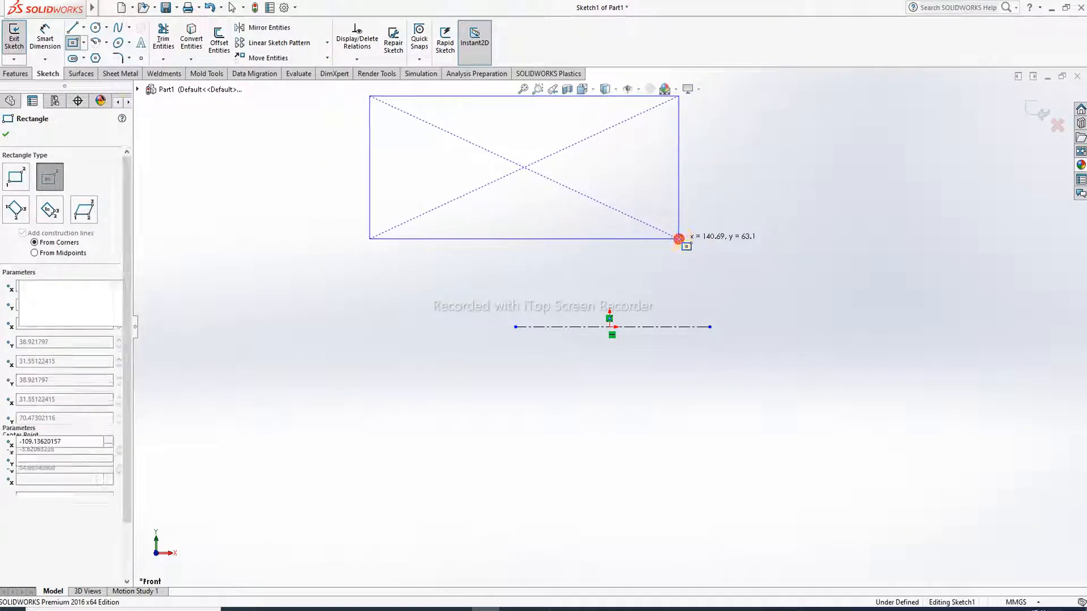
{"action": "right_click", "coordinate": [766, 177]}
{"action": "left_click", "coordinate": [801, 187]}
{"action": "scroll", "coordinate": [651, 212], "scroll_direction": "up", "scroll_amount": 2}
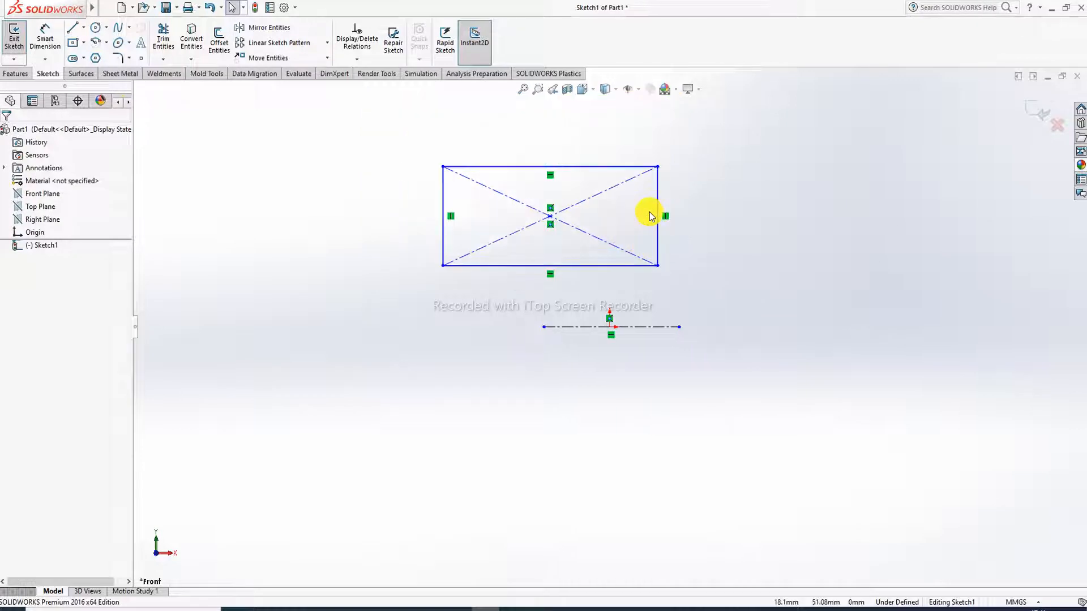
{"action": "scroll", "coordinate": [651, 211], "scroll_direction": "down", "scroll_amount": 1}
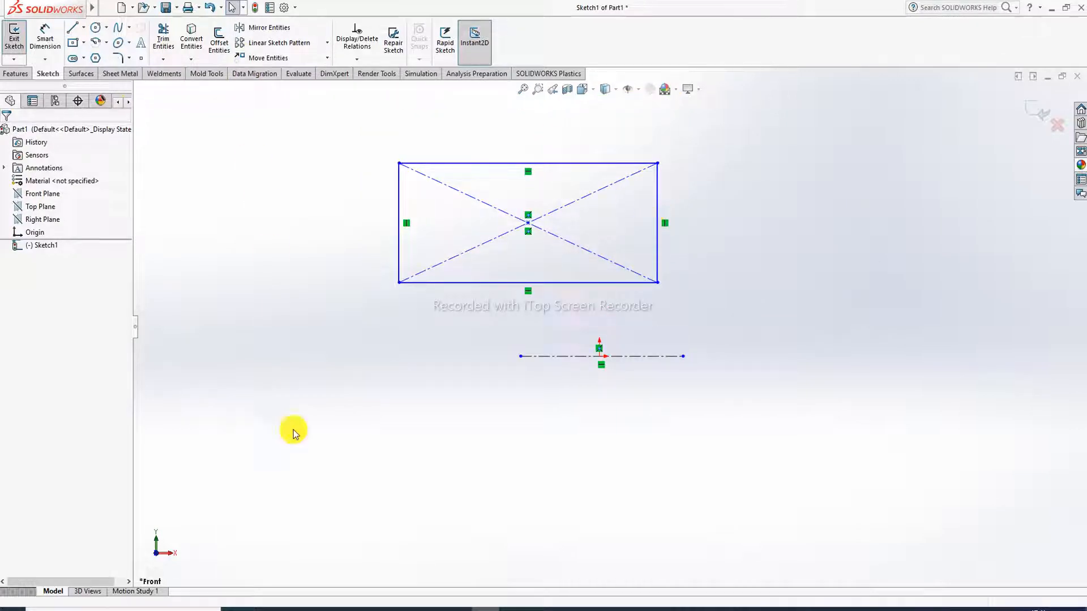
Consult the inner ring's reference drawing, and dimension the rectangle's width to 31 mm.
{"action": "left_click", "coordinate": [290, 608]}
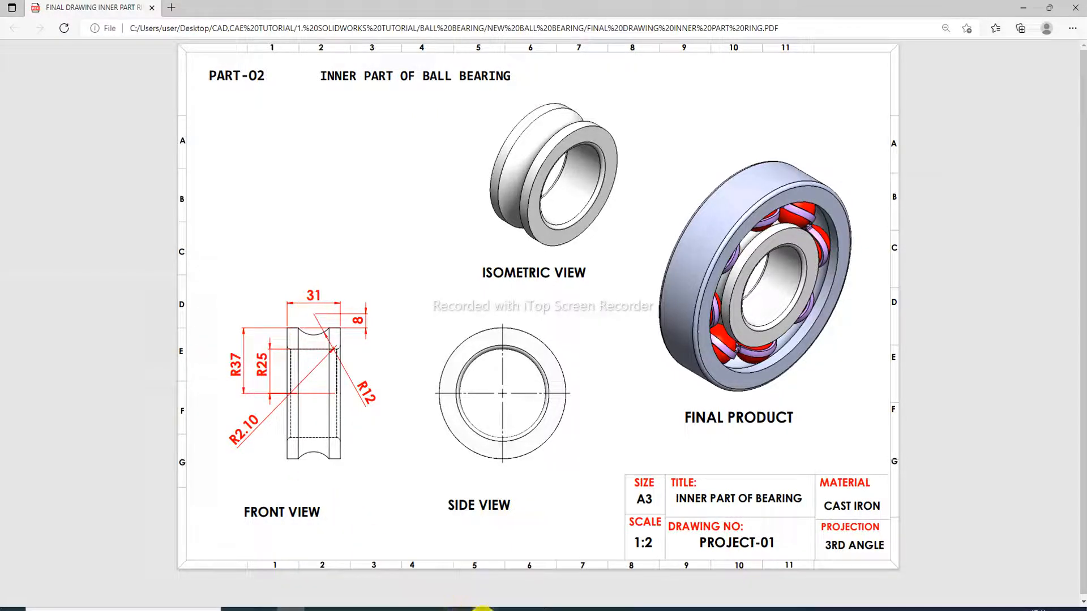
{"action": "left_click", "coordinate": [482, 609]}
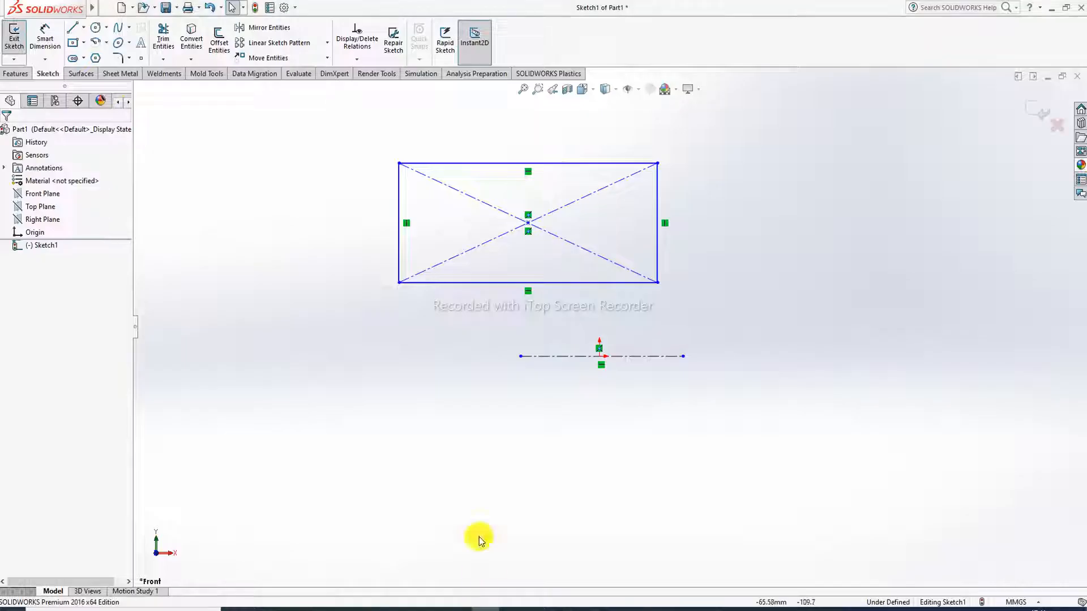
{"action": "left_click", "coordinate": [46, 37]}
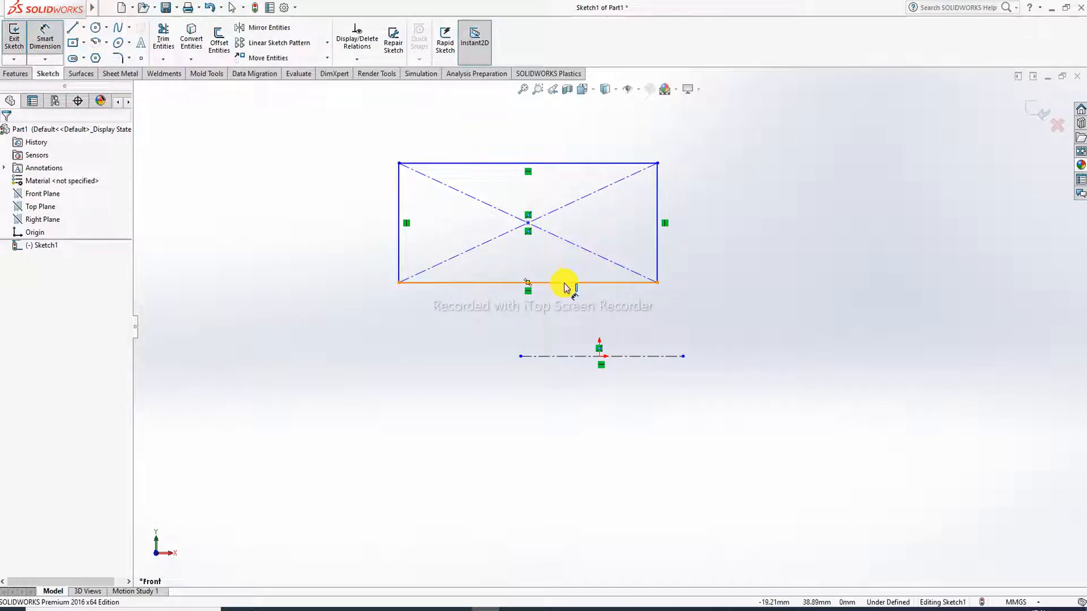
{"action": "left_click", "coordinate": [543, 164]}
{"action": "left_click", "coordinate": [543, 142]}
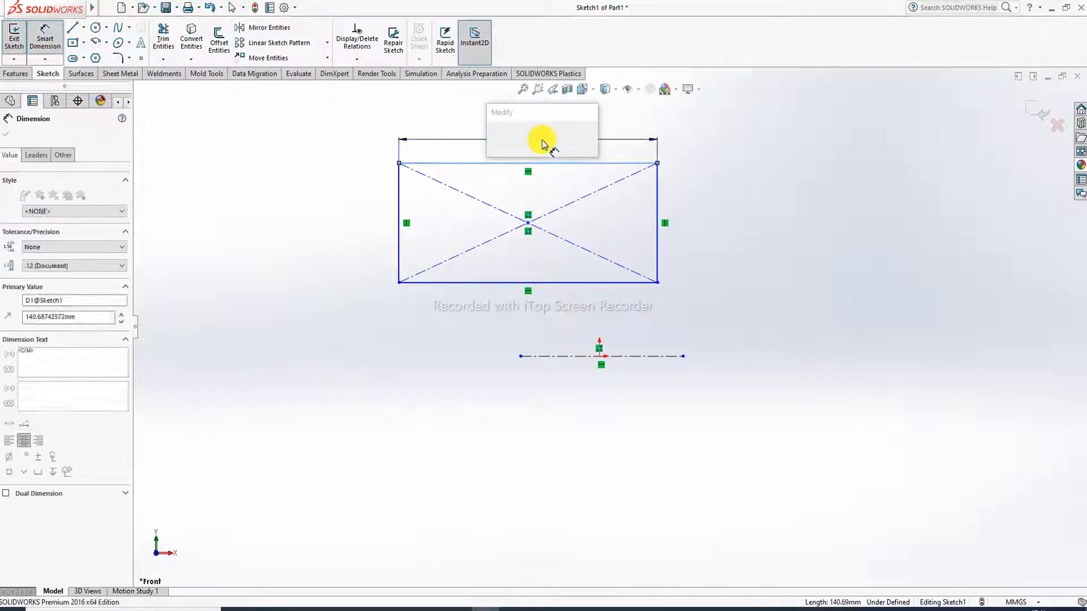
{"action": "type", "text": "31"}
{"action": "key", "text": "Return"}
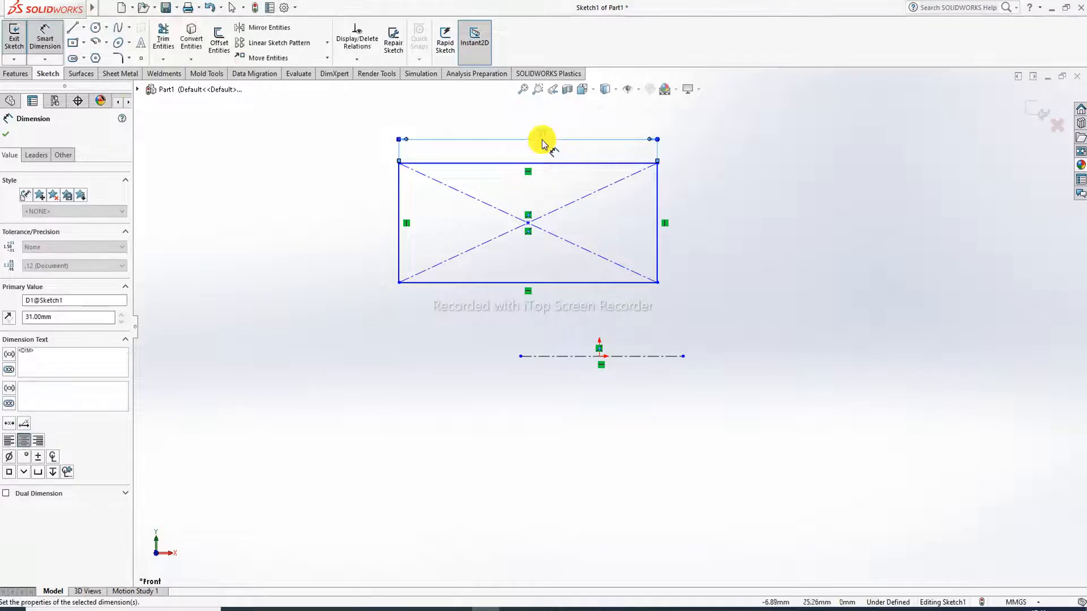
{"action": "left_click", "coordinate": [721, 172]}
Dimension the distance from the rectangle's bottom edge to the horizontal centerline as 25 mm.
{"action": "left_click", "coordinate": [566, 283]}
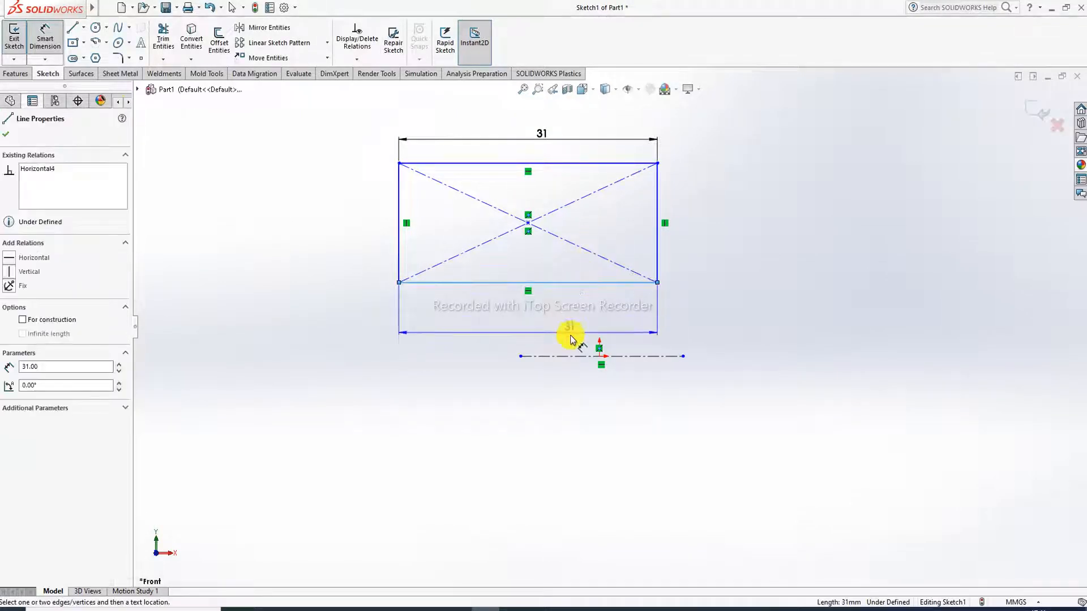
{"action": "left_click", "coordinate": [565, 356]}
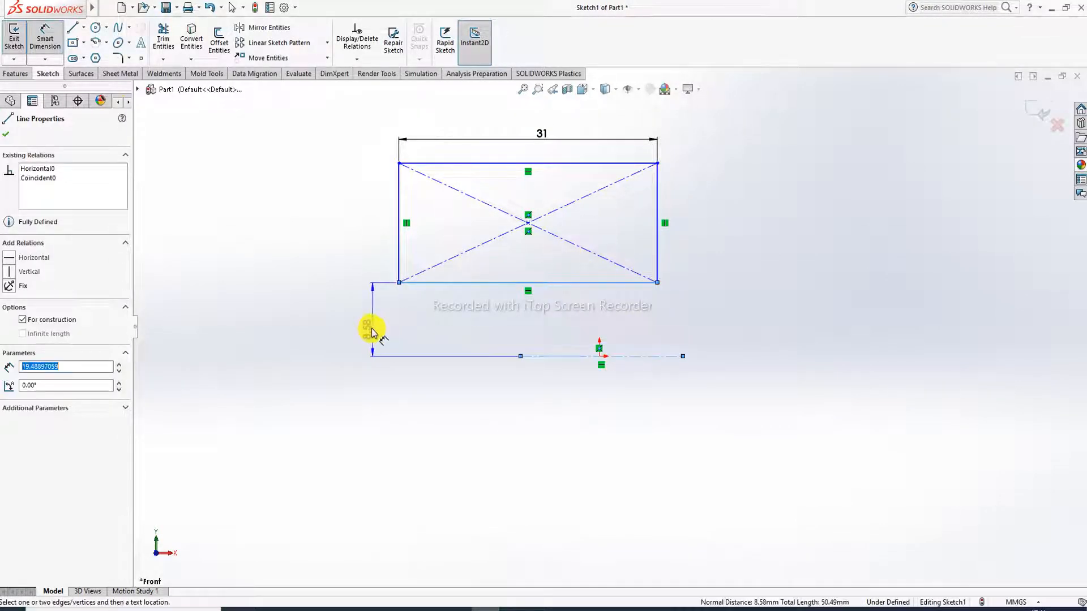
{"action": "left_click", "coordinate": [371, 331]}
{"action": "type", "text": "25"}
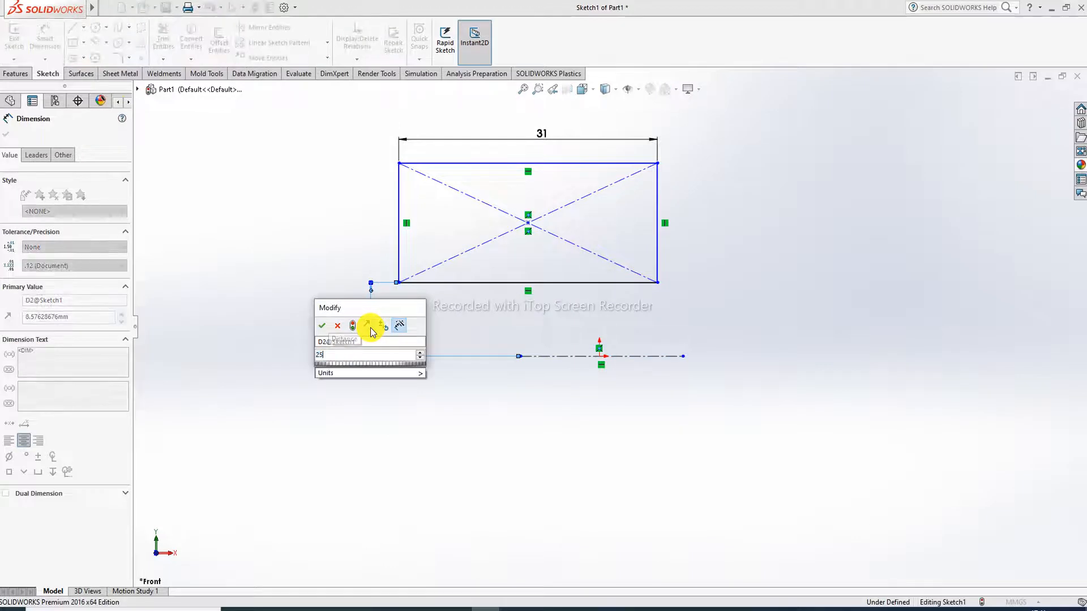
{"action": "key", "text": "Return"}
{"action": "left_click", "coordinate": [428, 226]}
Dimension the distance from the rectangle's top edge to the horizontal centerline as 37 mm.
{"action": "scroll", "coordinate": [461, 224], "scroll_direction": "up", "scroll_amount": 3}
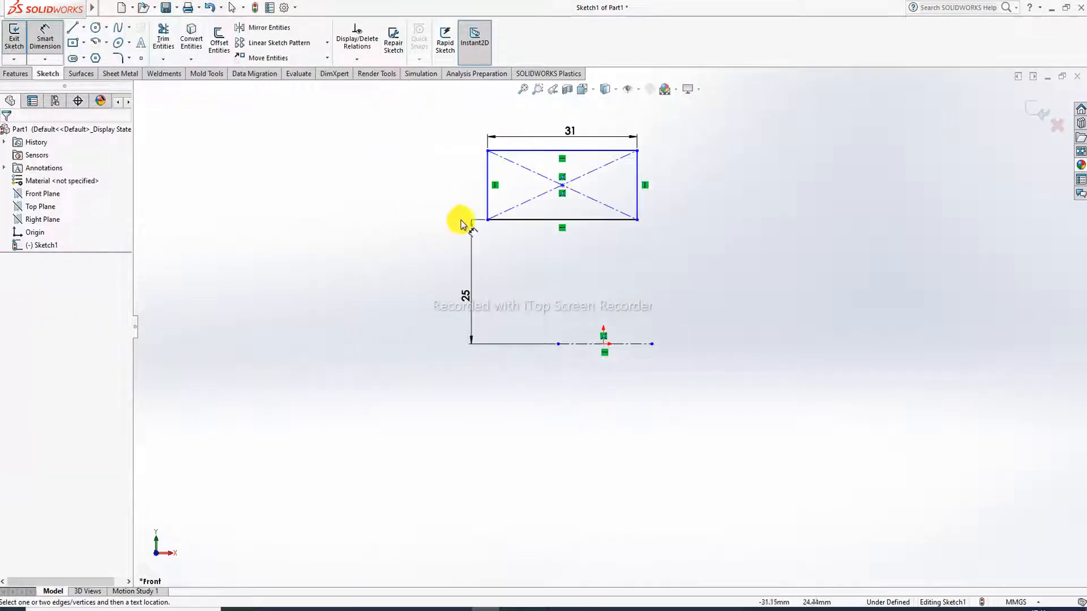
{"action": "left_click", "coordinate": [533, 151]}
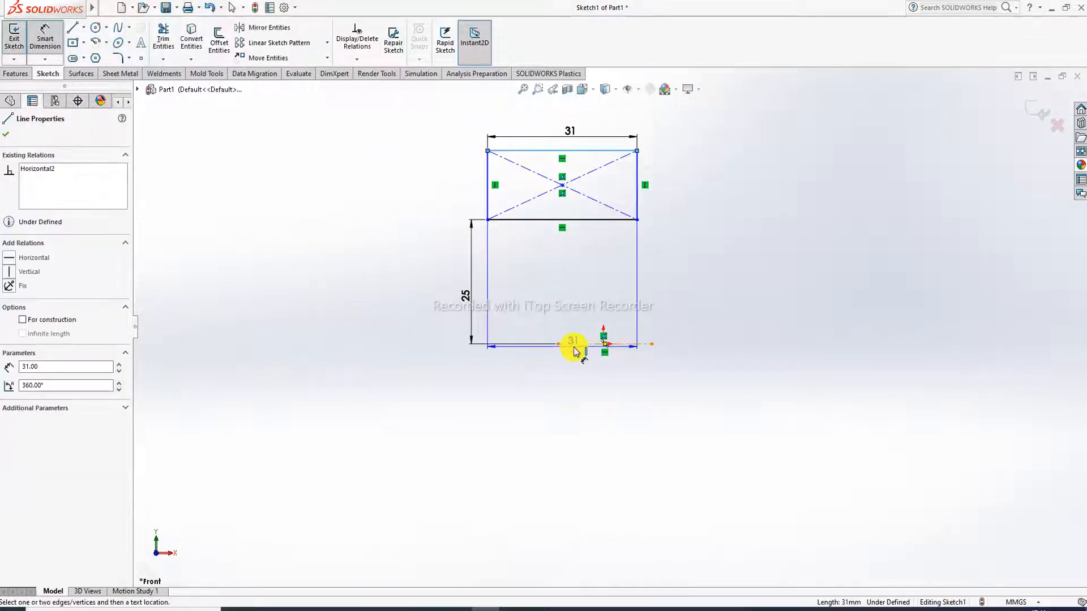
{"action": "left_click", "coordinate": [574, 346]}
{"action": "left_click", "coordinate": [424, 275]}
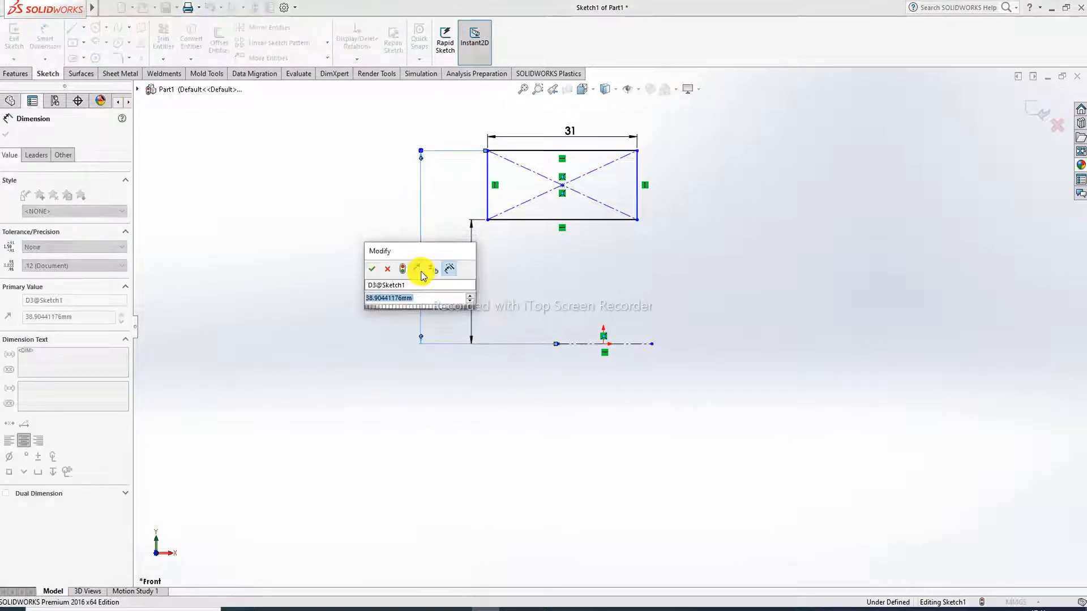
{"action": "type", "text": "37"}
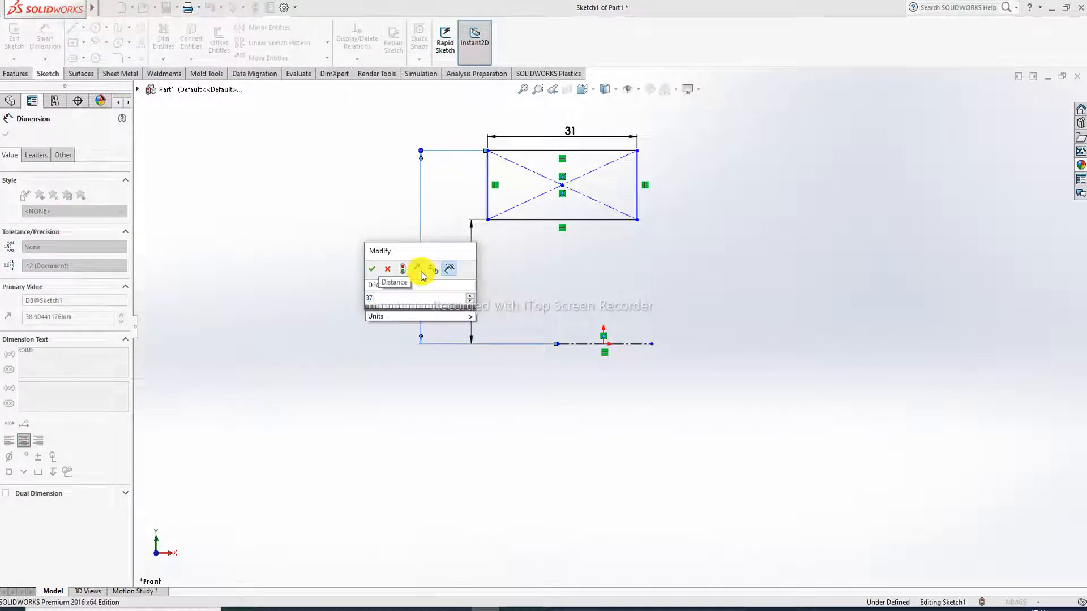
{"action": "key", "text": "Return"}
{"action": "left_click", "coordinate": [548, 250]}
{"action": "scroll", "coordinate": [590, 258], "scroll_direction": "up", "scroll_amount": 2}
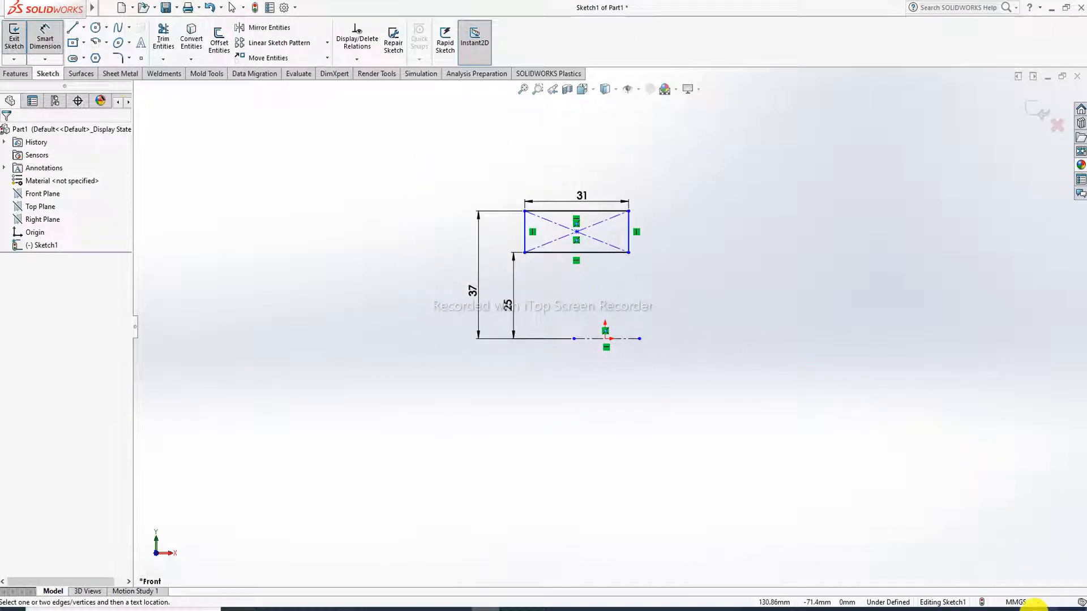
Check the part's unit system and review the dimensions in the inner ring's reference drawing.
{"action": "left_click", "coordinate": [1032, 602]}
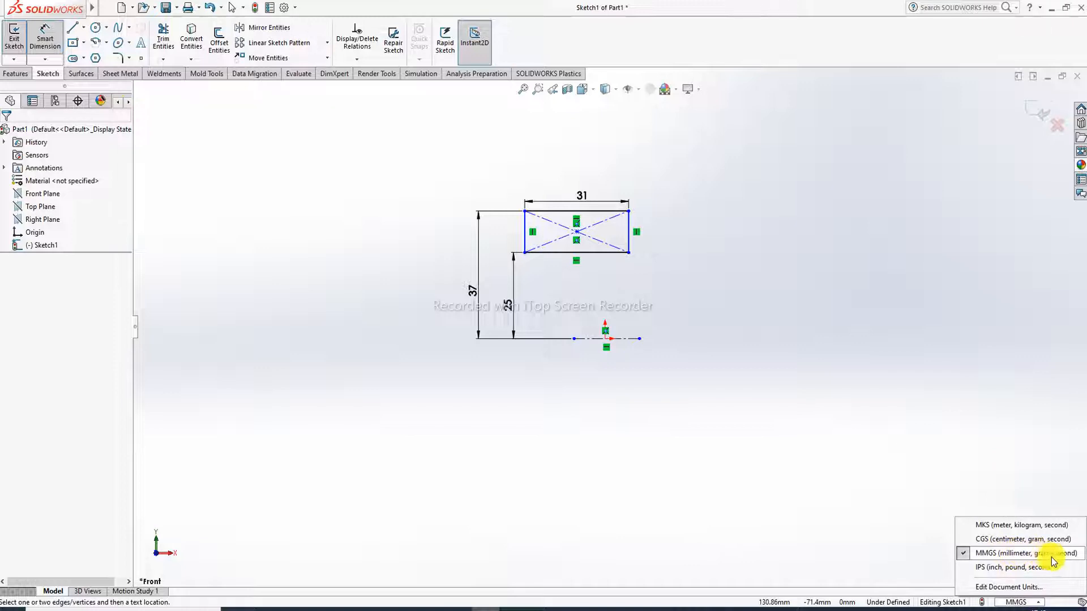
{"action": "left_click", "coordinate": [843, 454]}
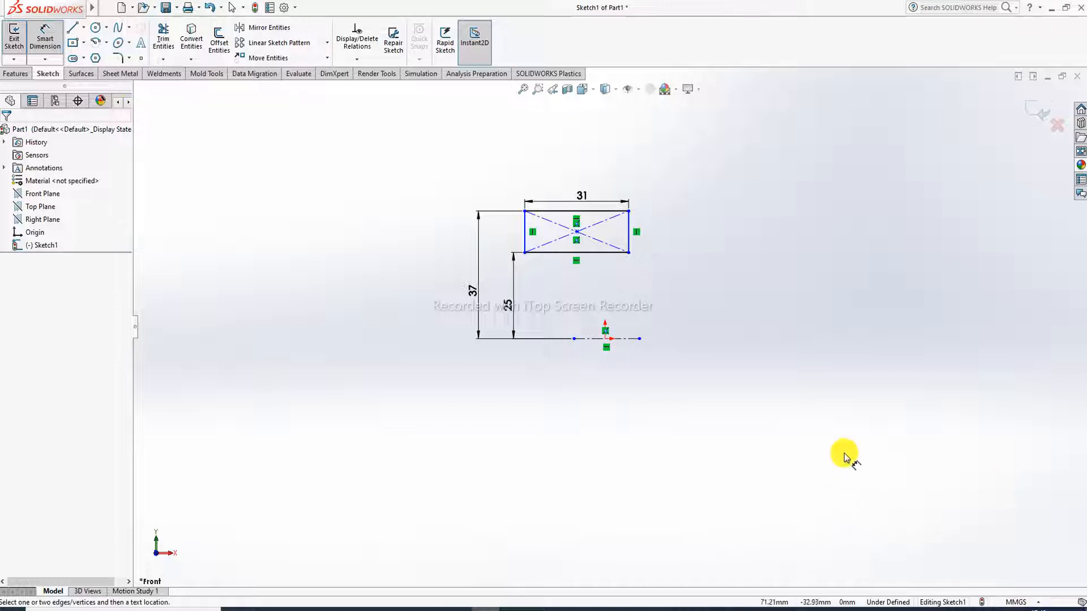
{"action": "left_click", "coordinate": [291, 610]}
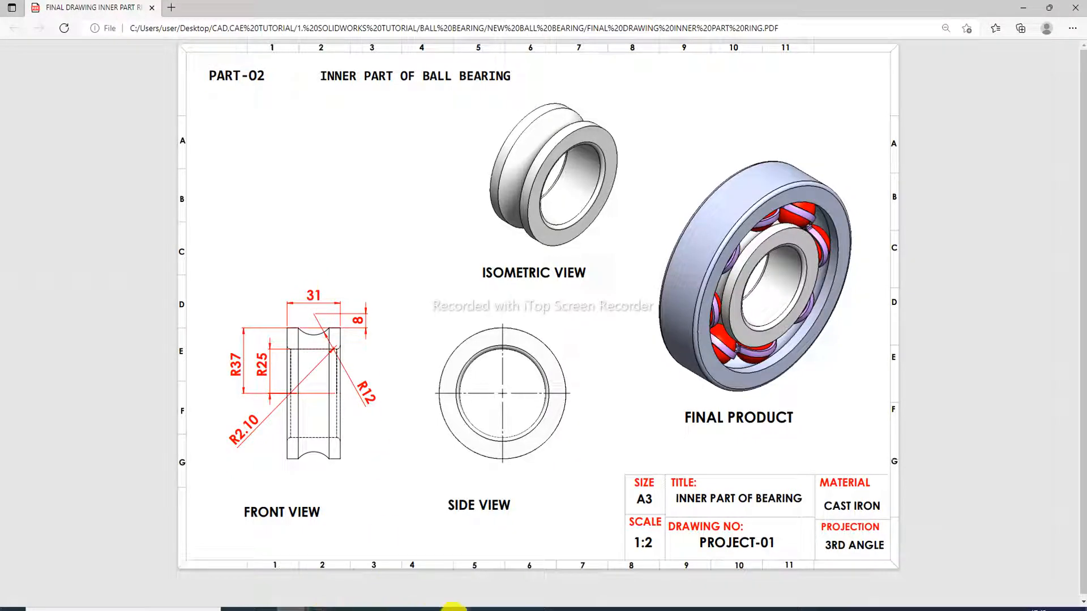
{"action": "left_click", "coordinate": [477, 607]}
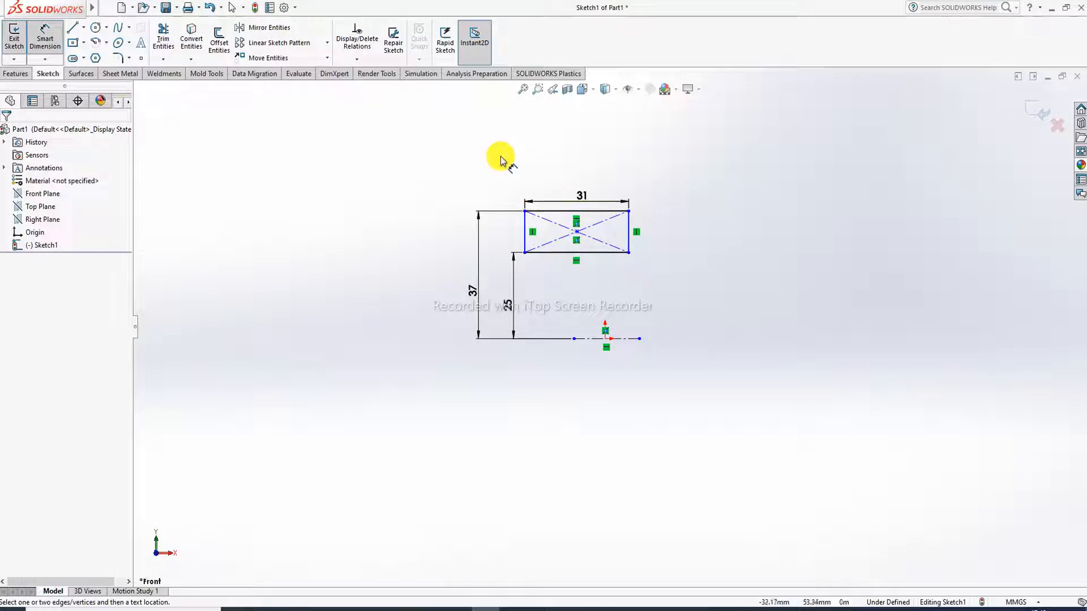
Draw a construction centerline from the midpoint of the rectangle's bottom edge to the origin and constrain it vertical.
{"action": "right_click", "coordinate": [534, 158]}
{"action": "left_click", "coordinate": [551, 168]}
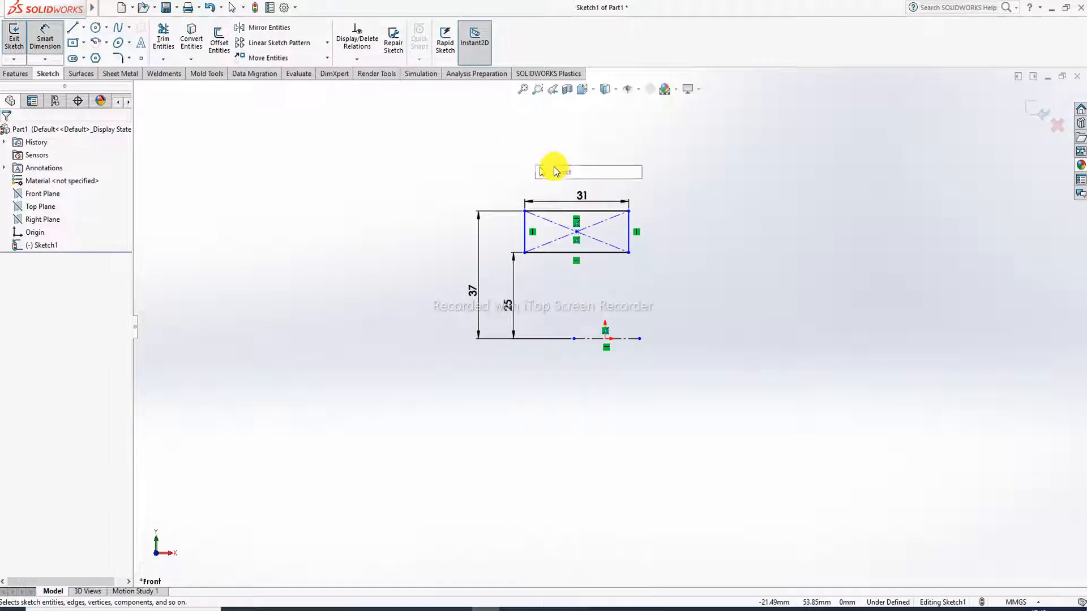
{"action": "left_click", "coordinate": [85, 28]}
{"action": "left_click", "coordinate": [94, 62]}
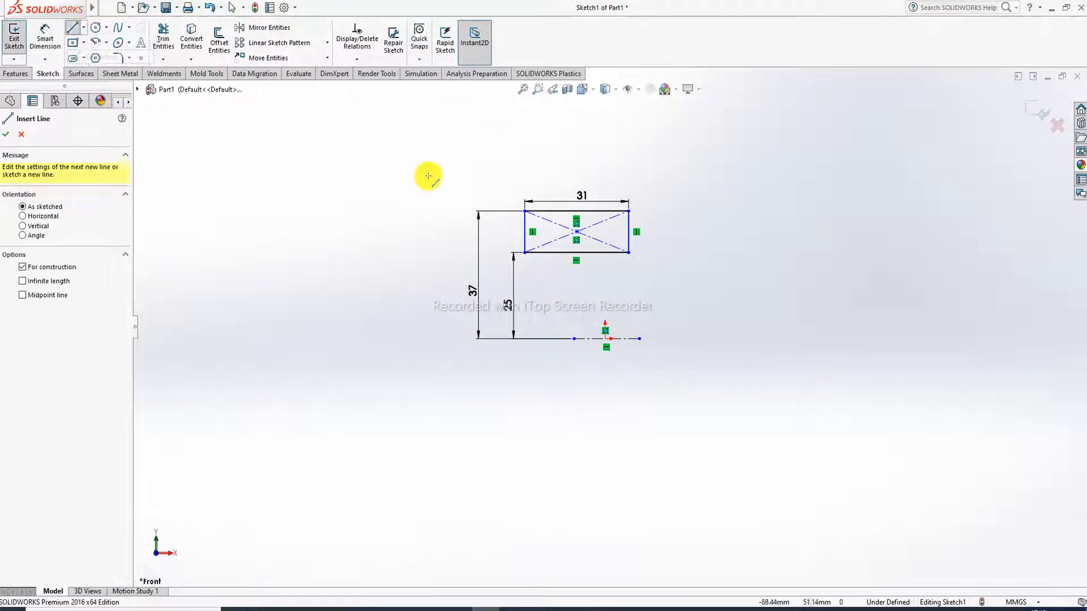
{"action": "left_click", "coordinate": [576, 253]}
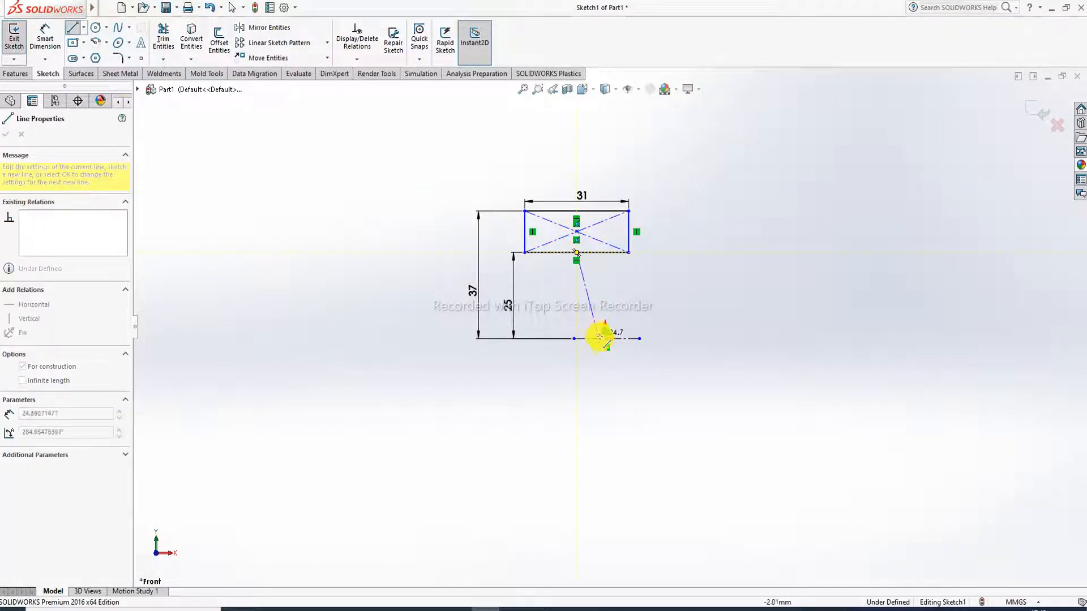
{"action": "scroll", "coordinate": [605, 339], "scroll_direction": "down", "scroll_amount": 3}
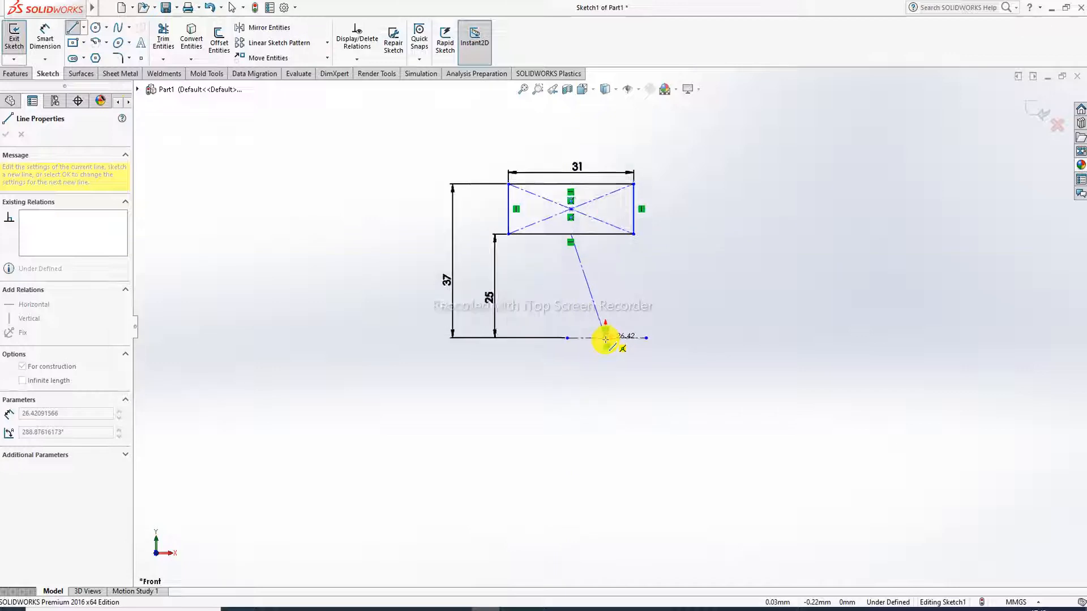
{"action": "left_click", "coordinate": [607, 338]}
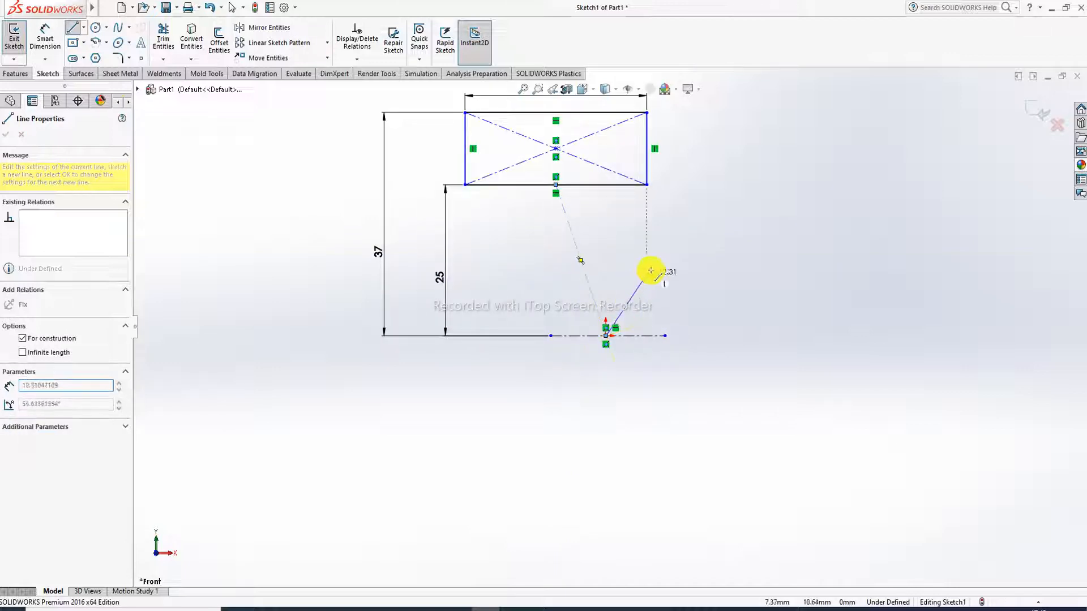
{"action": "right_click", "coordinate": [652, 272]}
{"action": "left_click", "coordinate": [669, 276]}
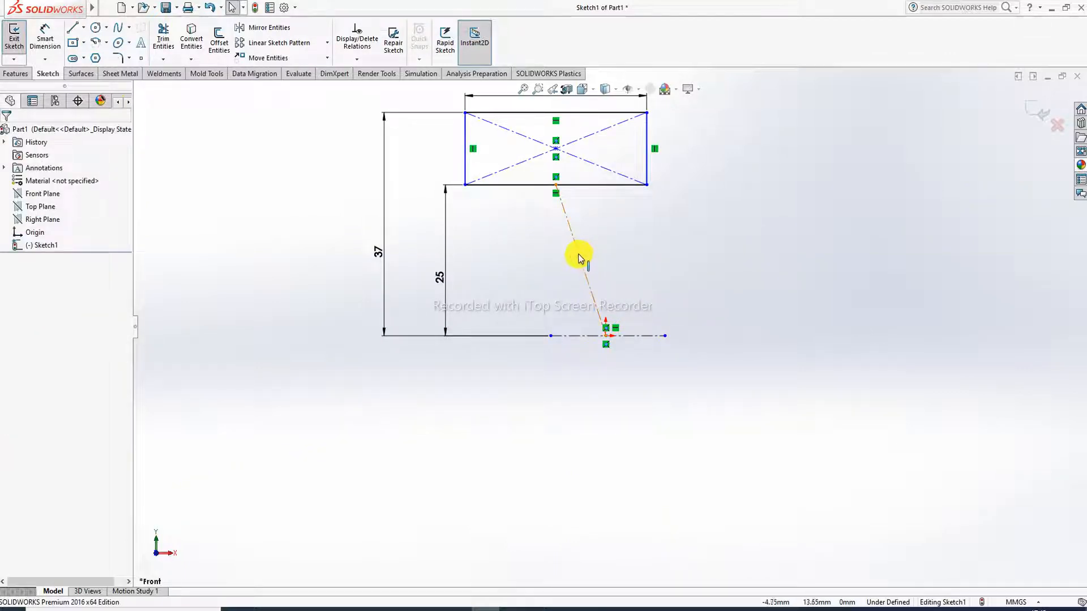
{"action": "left_click", "coordinate": [580, 259]}
{"action": "left_click", "coordinate": [627, 210]}
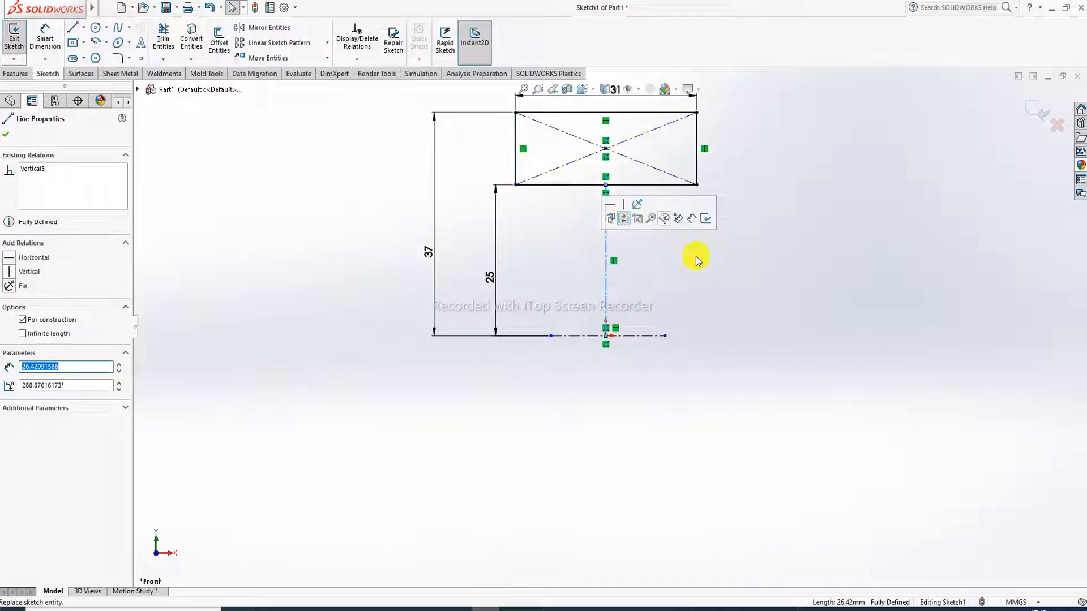
{"action": "left_click", "coordinate": [697, 268]}
{"action": "scroll", "coordinate": [632, 214], "scroll_direction": "up", "scroll_amount": 2}
{"action": "scroll", "coordinate": [632, 214], "scroll_direction": "down", "scroll_amount": 2}
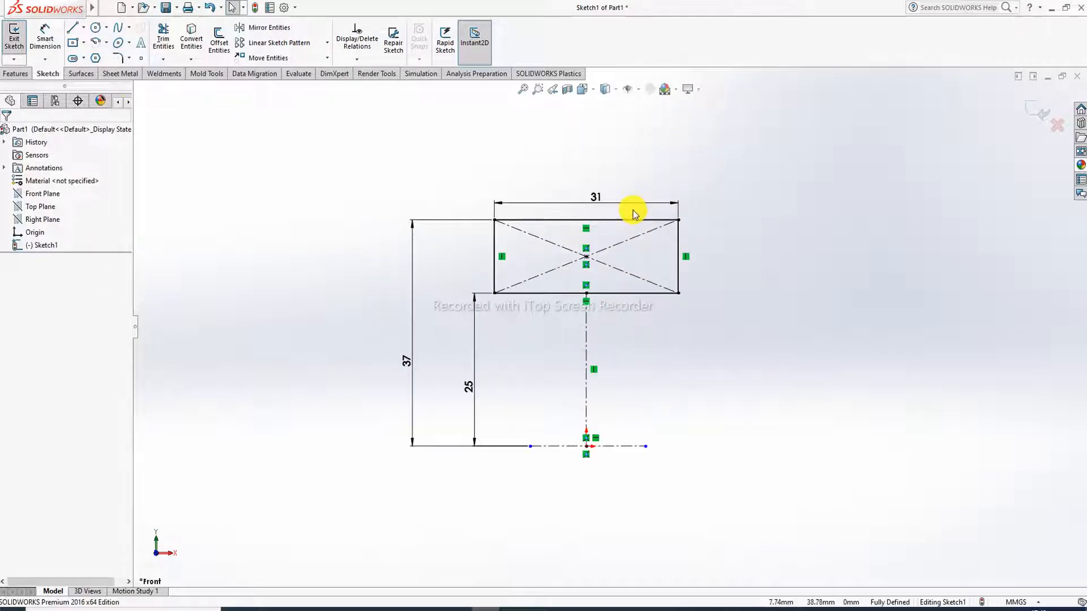
{"action": "left_click", "coordinate": [84, 27]}
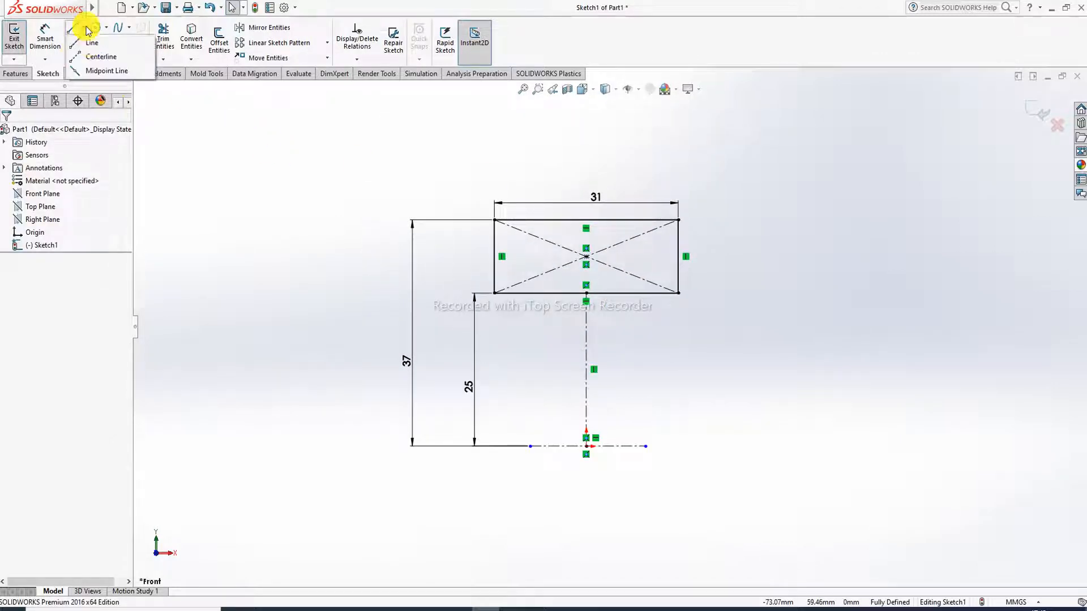
{"action": "left_click", "coordinate": [98, 57]}
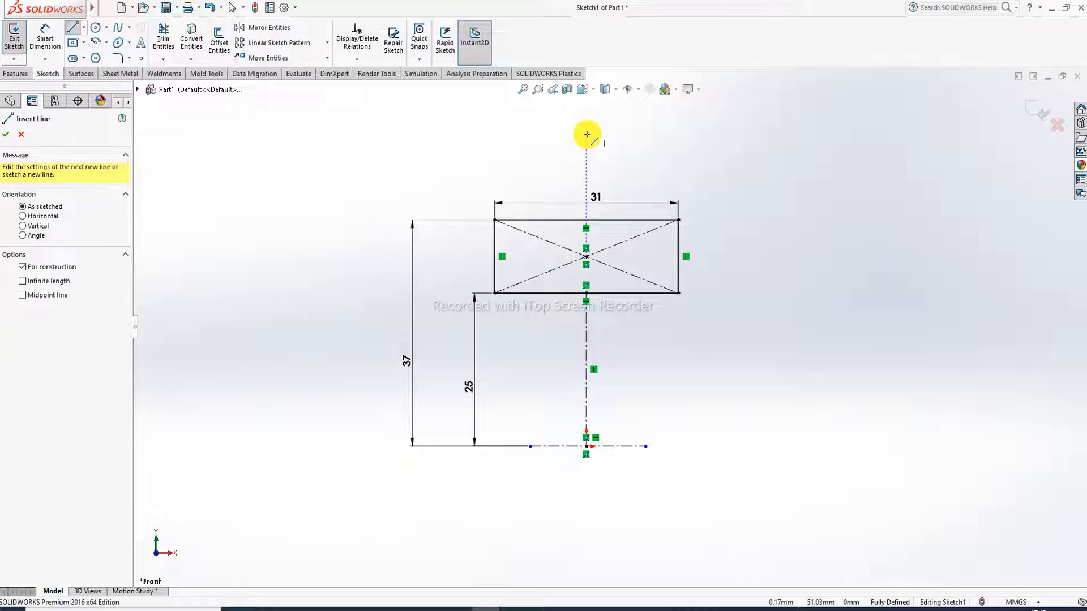
{"action": "key", "text": "Escape"}
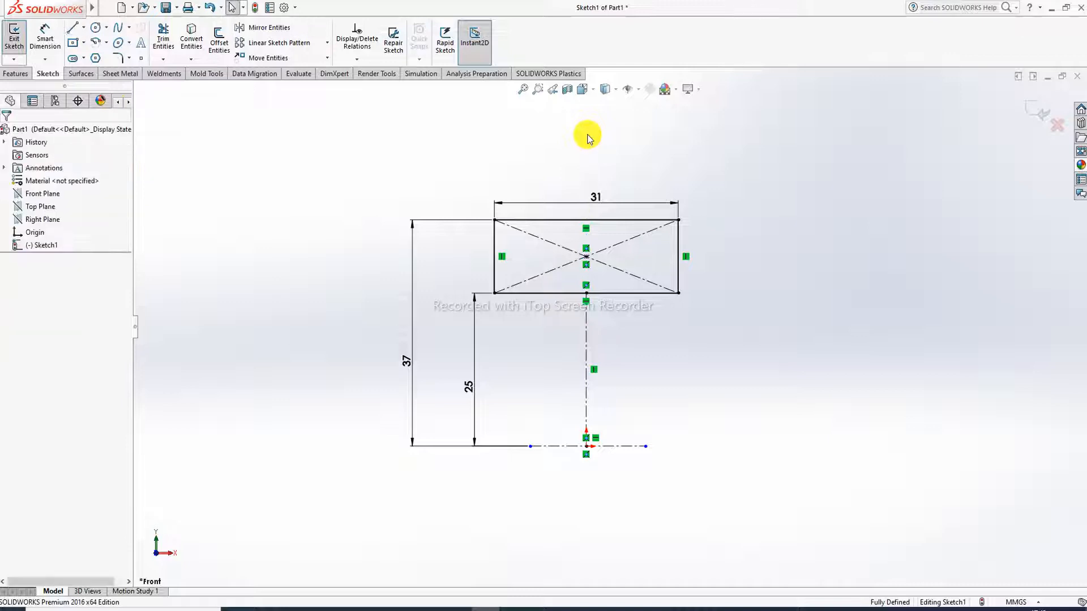
Draw a centerpoint arc of about 19 mm radius, centered above the rectangle in line with the origin, with both ends on its top edge.
{"action": "left_click", "coordinate": [107, 45]}
{"action": "left_click", "coordinate": [126, 58]}
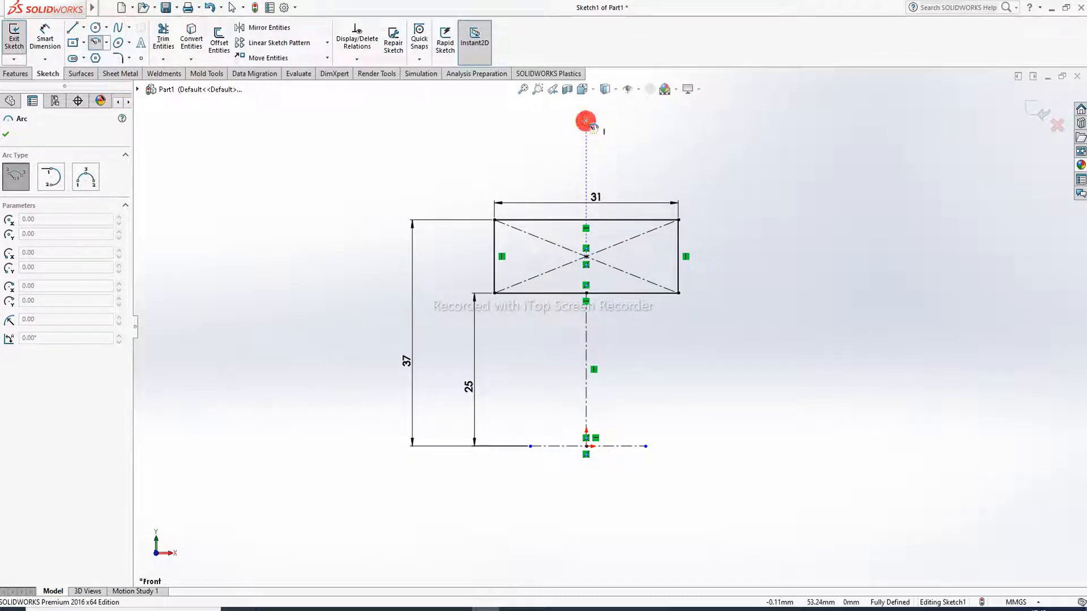
{"action": "left_click", "coordinate": [585, 121]}
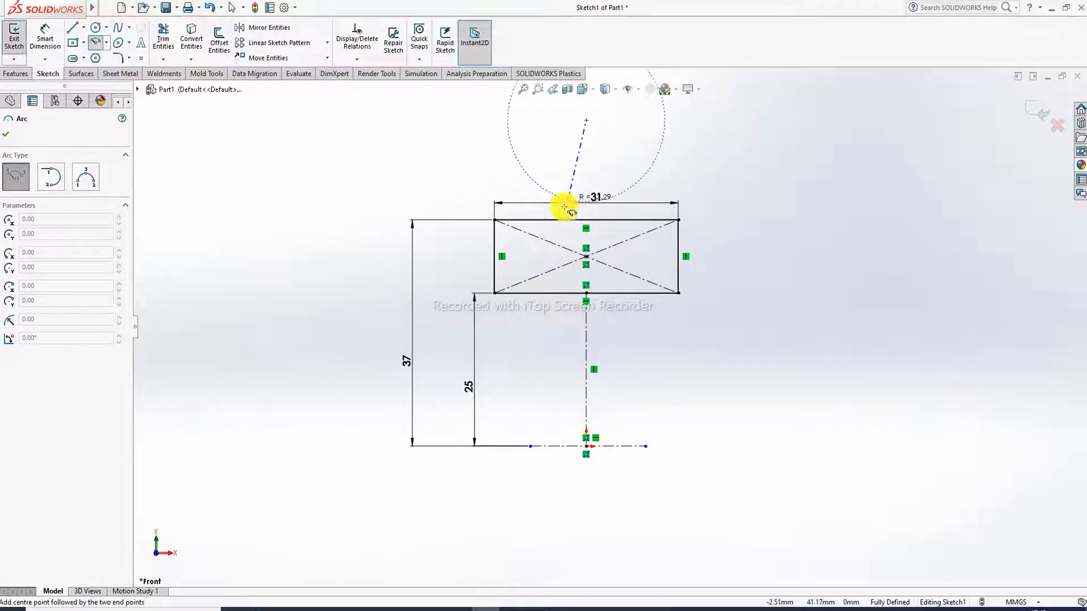
{"action": "left_click", "coordinate": [526, 220]}
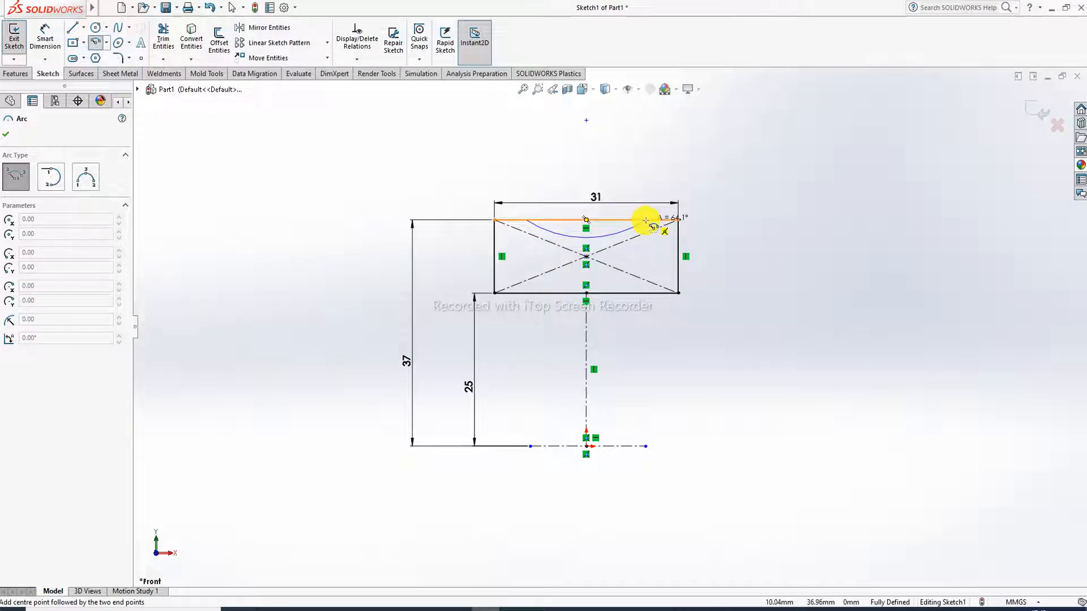
{"action": "left_click", "coordinate": [647, 220]}
{"action": "right_click", "coordinate": [680, 168]}
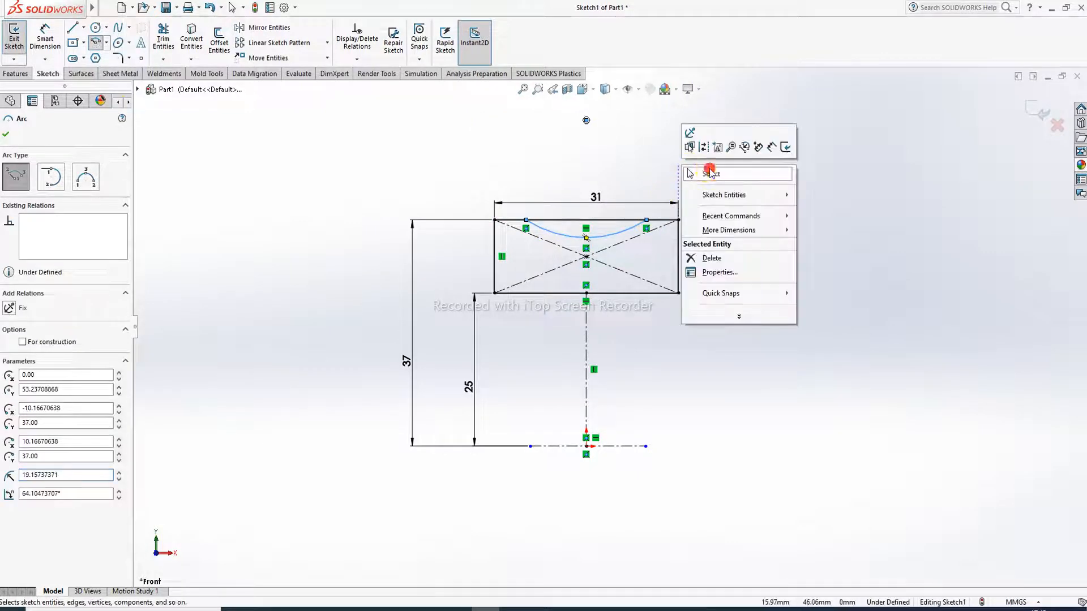
{"action": "left_click", "coordinate": [700, 171]}
{"action": "scroll", "coordinate": [666, 160], "scroll_direction": "up", "scroll_amount": 5}
{"action": "scroll", "coordinate": [659, 158], "scroll_direction": "down", "scroll_amount": 5}
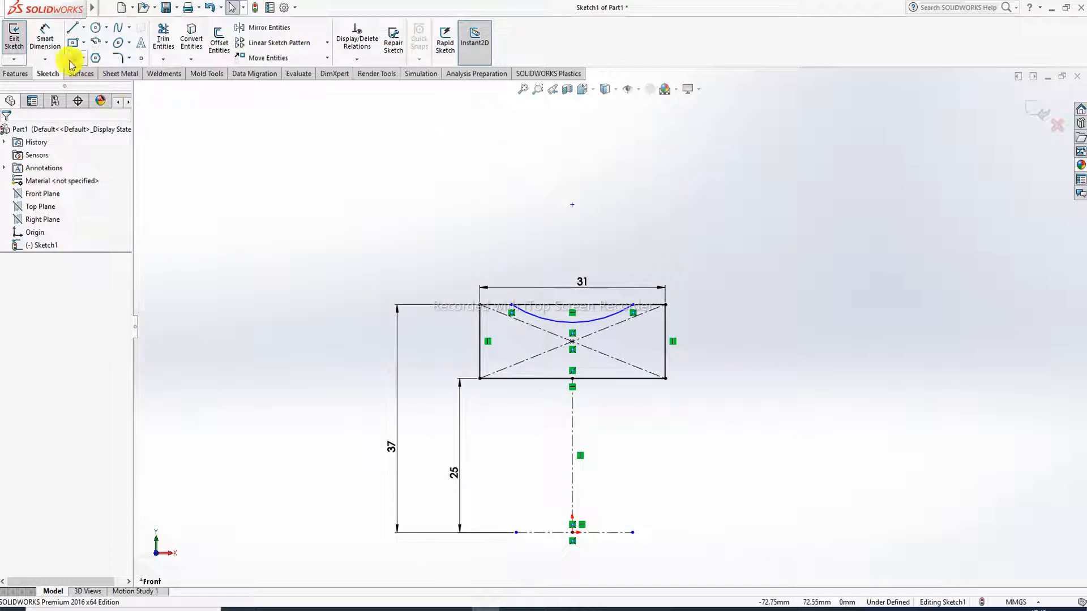
Dimension the distance from the arc's center point to the rectangle's top edge as 8 mm.
{"action": "left_click", "coordinate": [51, 43]}
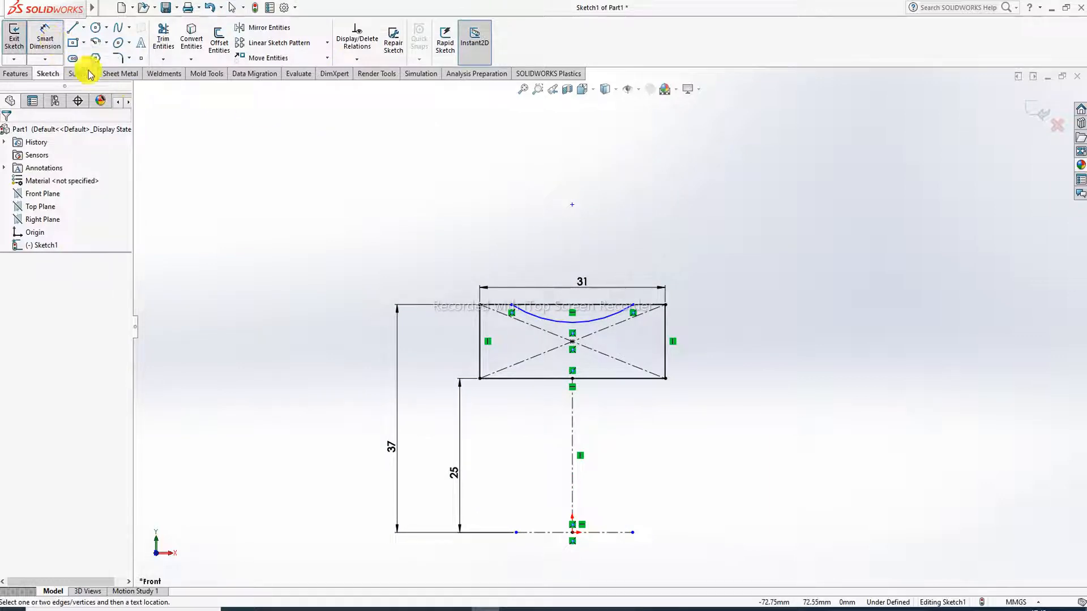
{"action": "left_click", "coordinate": [571, 205]}
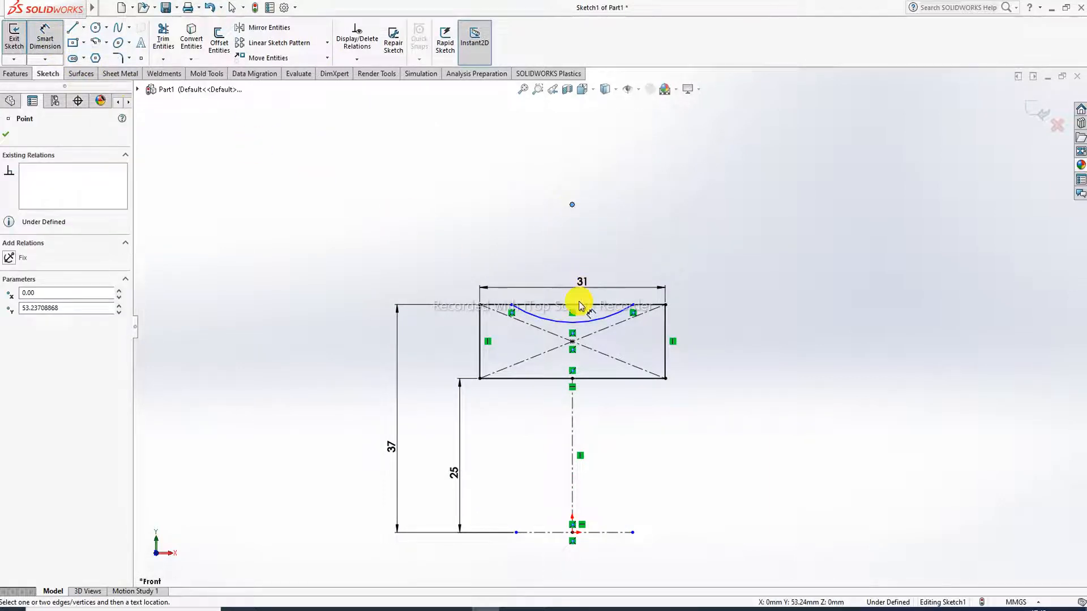
{"action": "left_click", "coordinate": [583, 308]}
{"action": "left_click", "coordinate": [728, 272]}
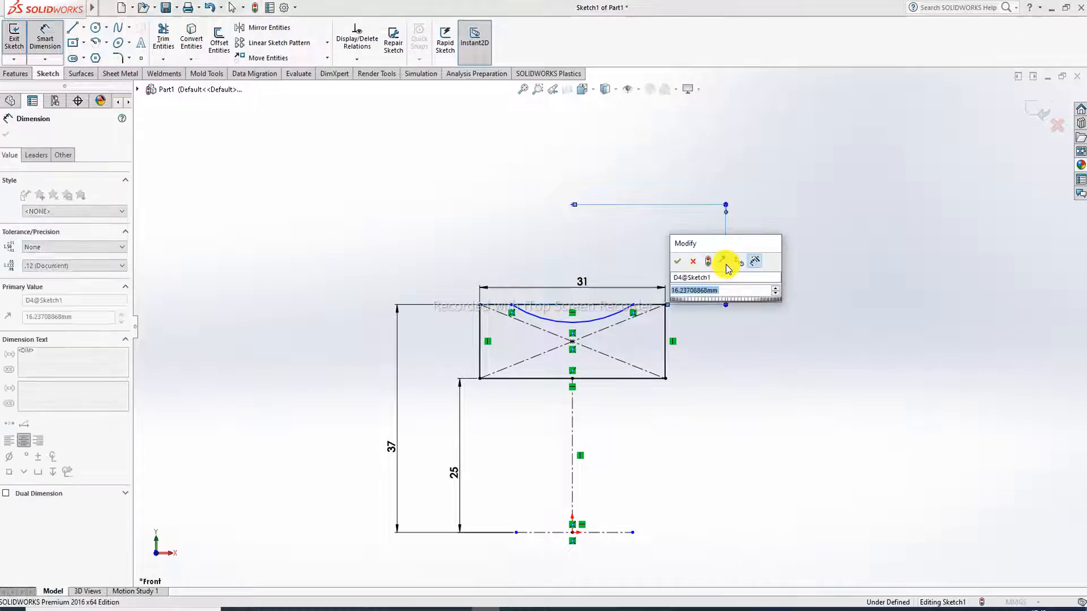
{"action": "type", "text": "8"}
{"action": "key", "text": "Return"}
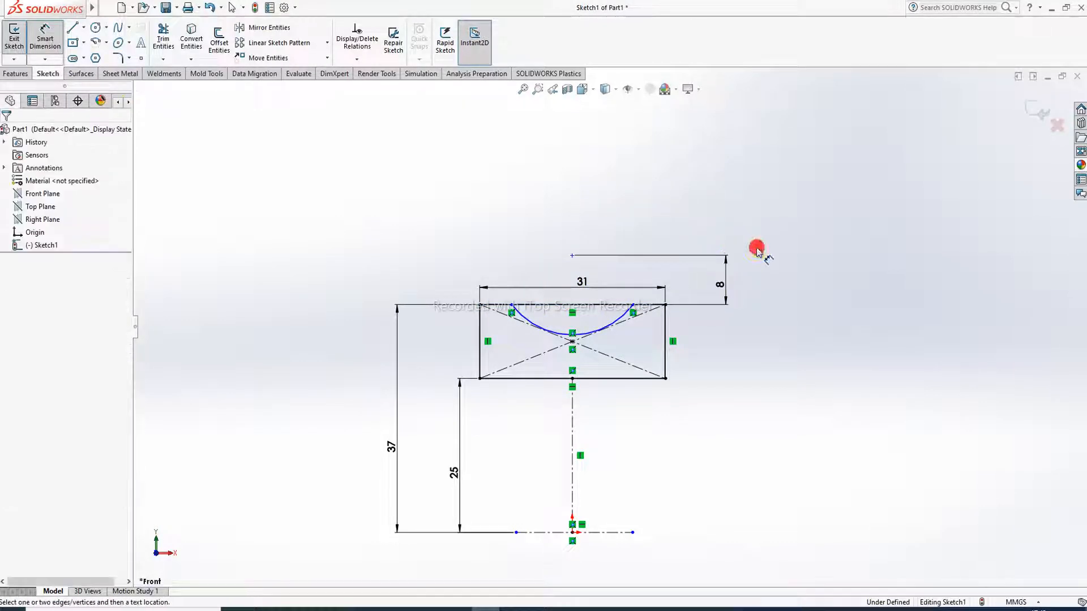
Dimension the groove arc's radius as 12 mm.
{"action": "left_click", "coordinate": [613, 331]}
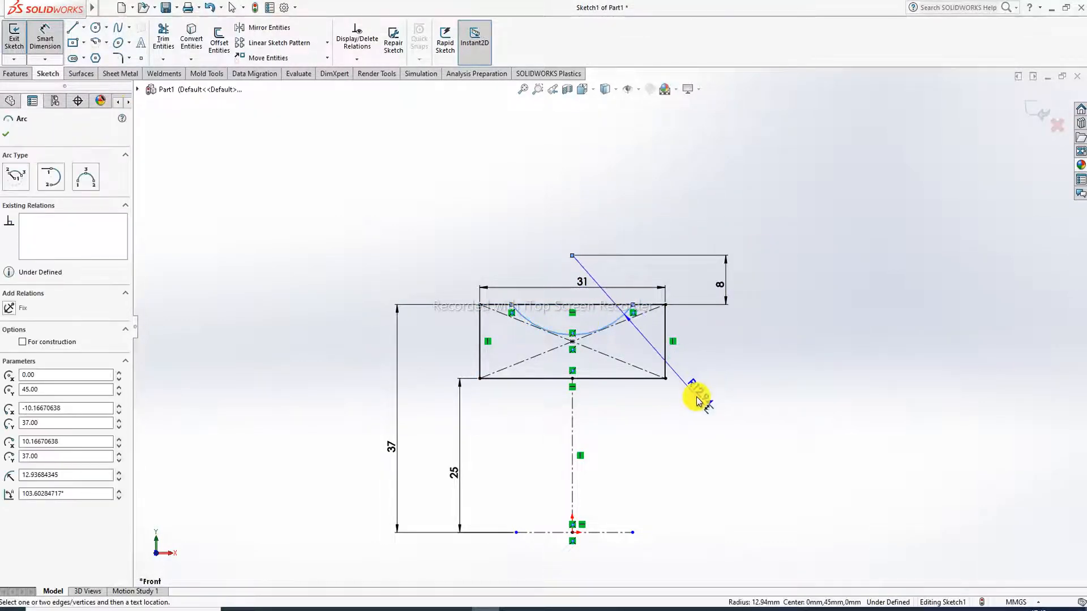
{"action": "left_click", "coordinate": [699, 390]}
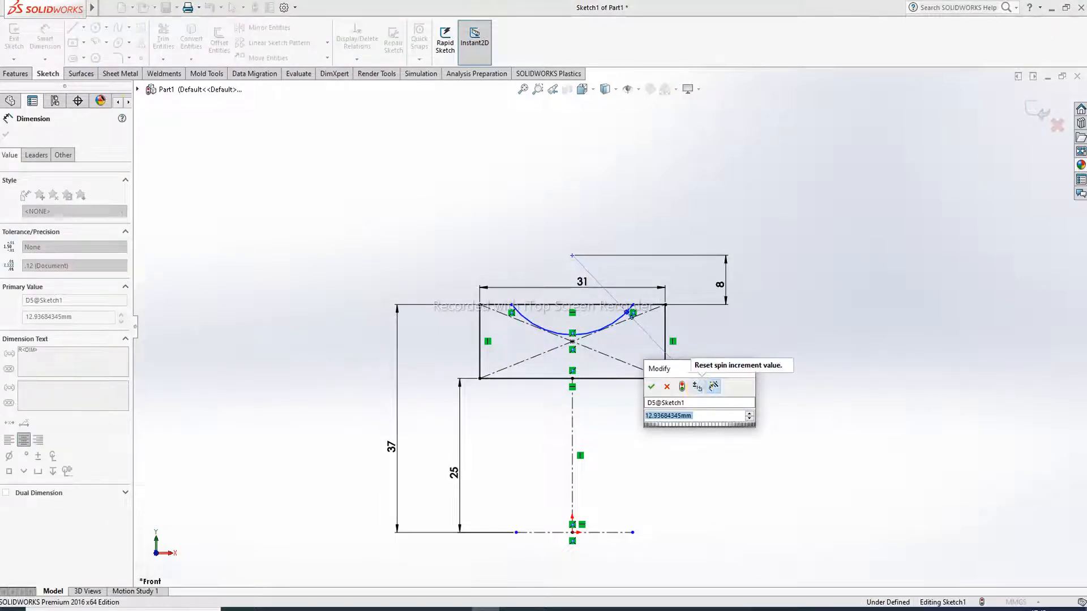
{"action": "type", "text": "12"}
{"action": "key", "text": "Return"}
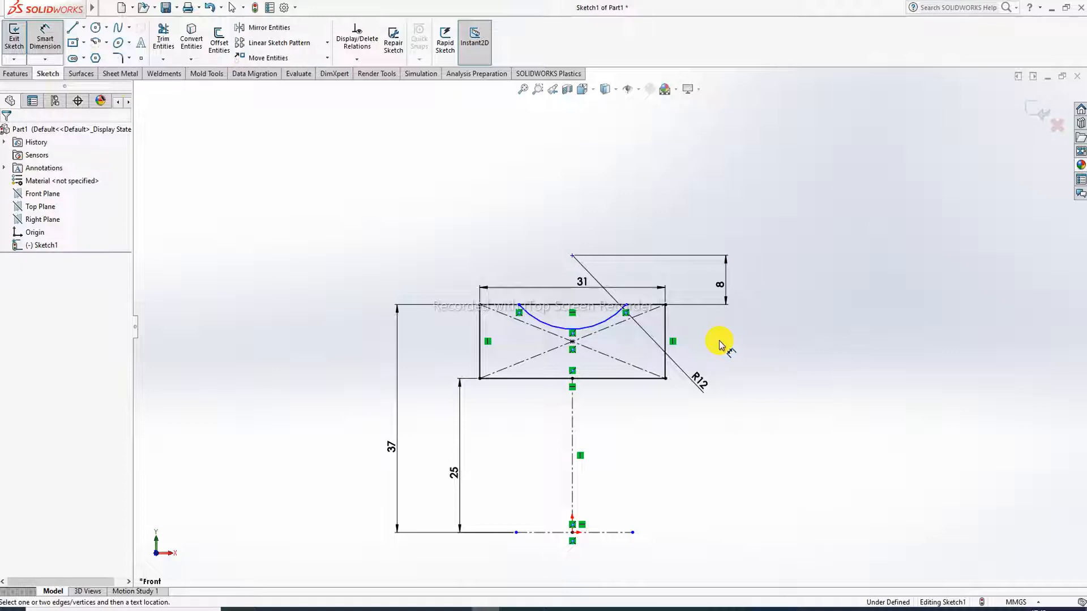
{"action": "right_click", "coordinate": [764, 226]}
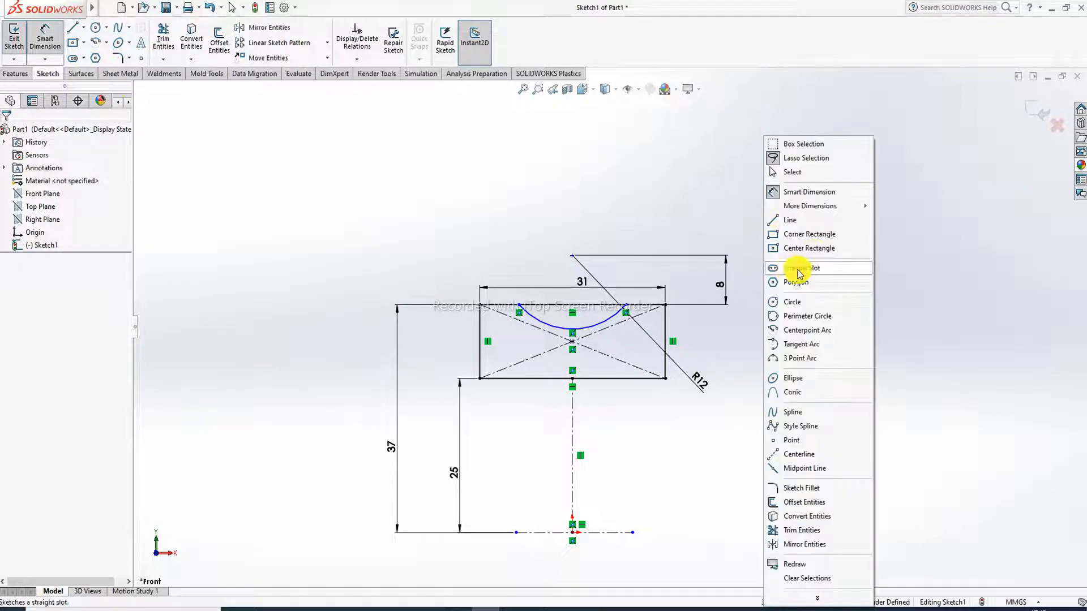
{"action": "left_click", "coordinate": [797, 172]}
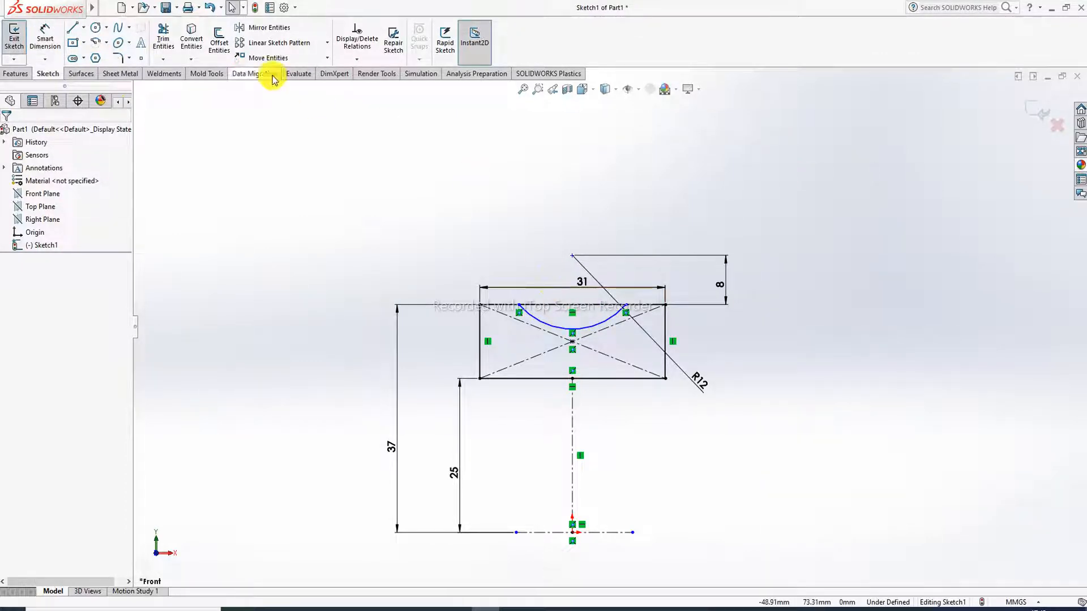
Trim away the part of the rectangle's top edge between the arc's two endpoints.
{"action": "left_click", "coordinate": [162, 41]}
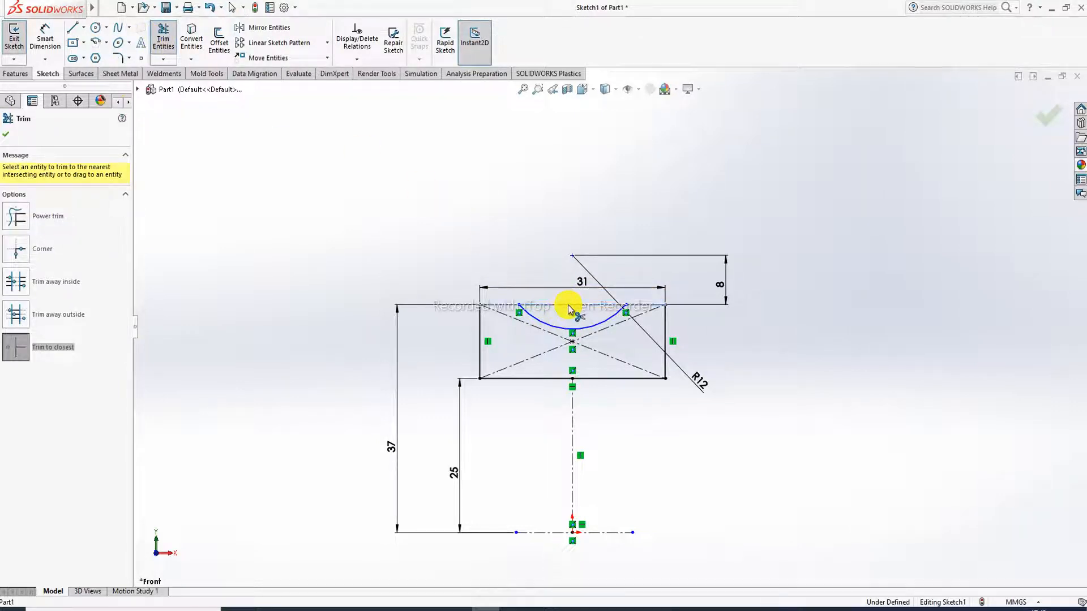
{"action": "right_click", "coordinate": [599, 222]}
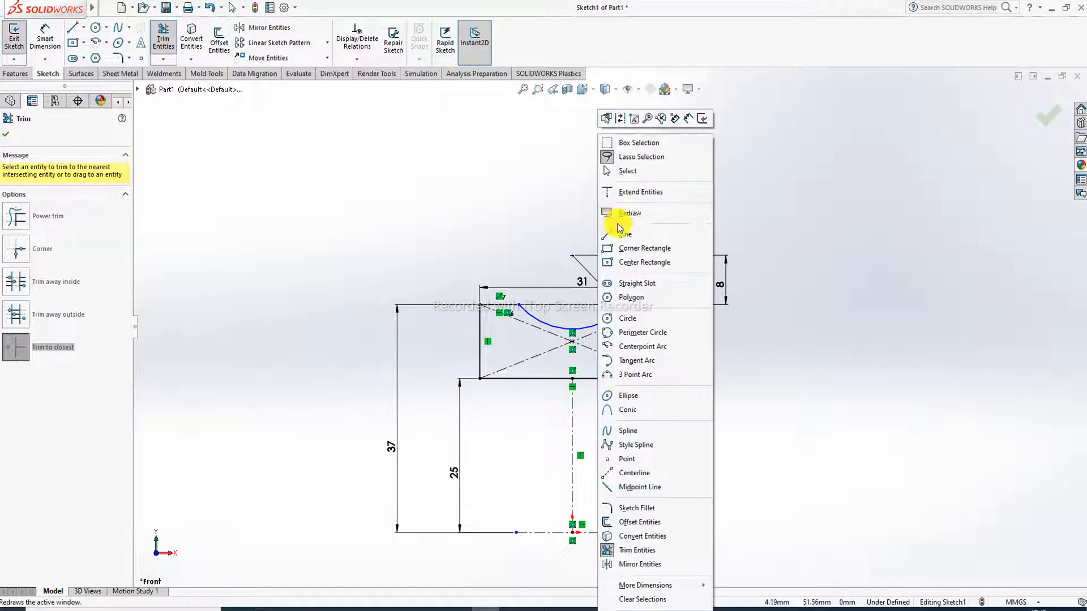
{"action": "left_click", "coordinate": [633, 172]}
Make the two remaining top edge segments on either side of the arc equal in length.
{"action": "left_click", "coordinate": [636, 303]}
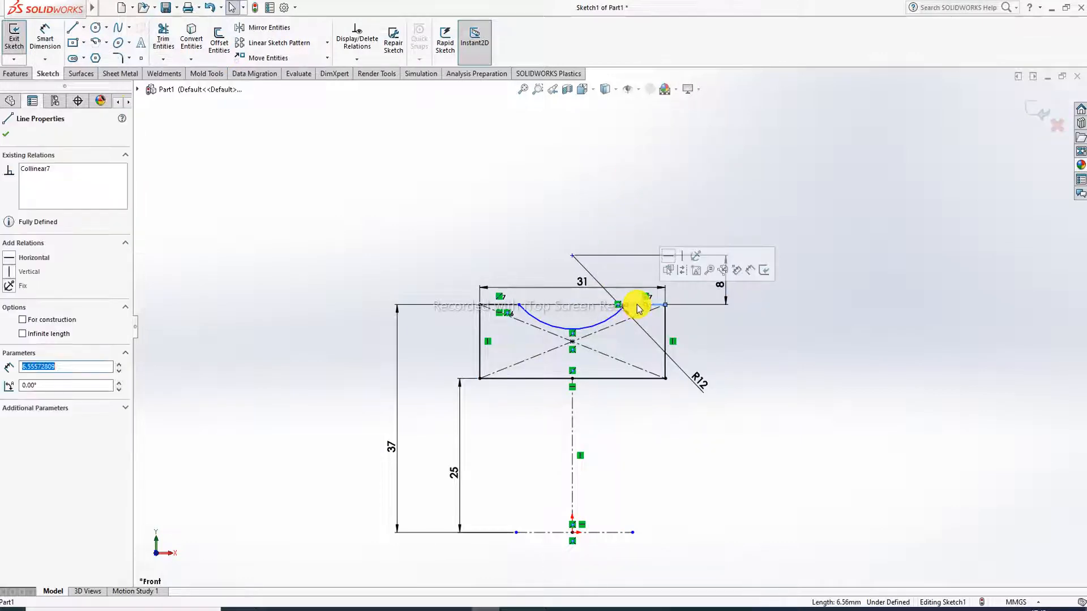
{"action": "left_click", "coordinate": [505, 309], "text": "ctrl"}
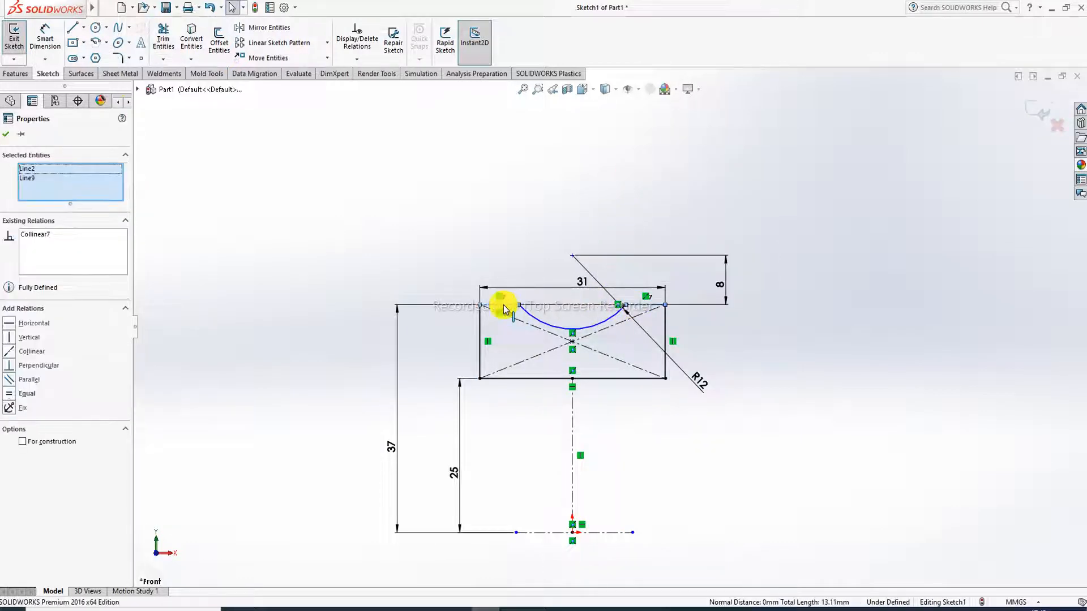
{"action": "left_click", "coordinate": [602, 260]}
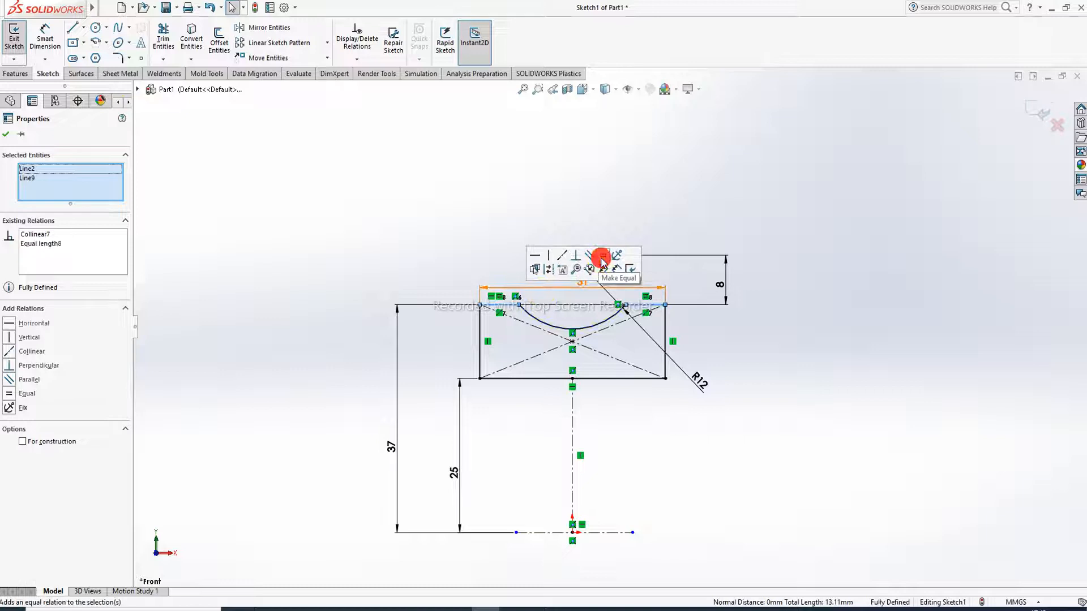
{"action": "left_click", "coordinate": [621, 189]}
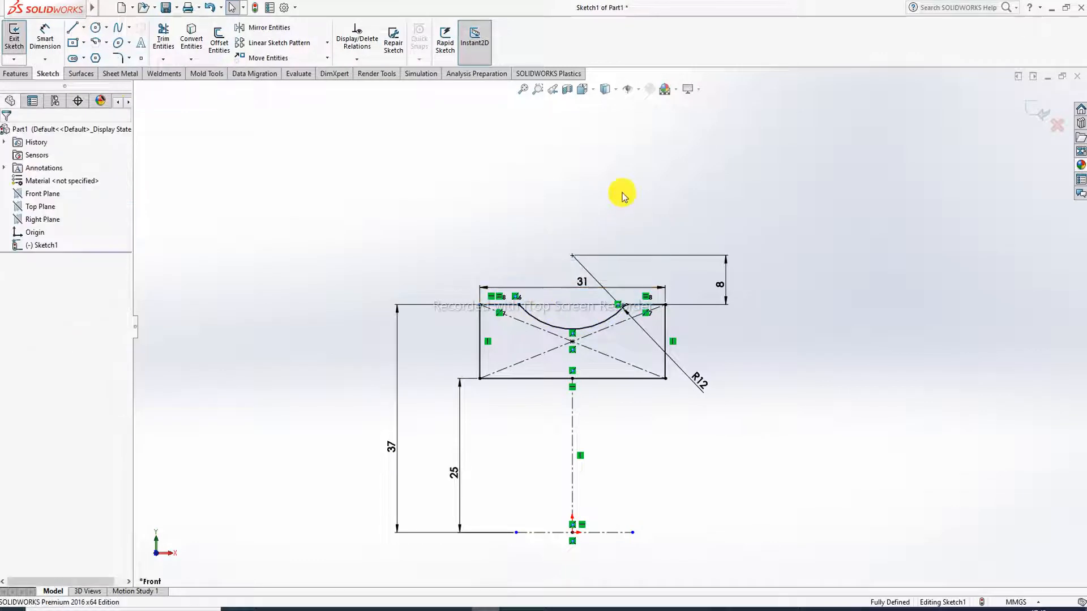
Review the existing relations between the two top edge segments beside the arc.
{"action": "left_click", "coordinate": [641, 305]}
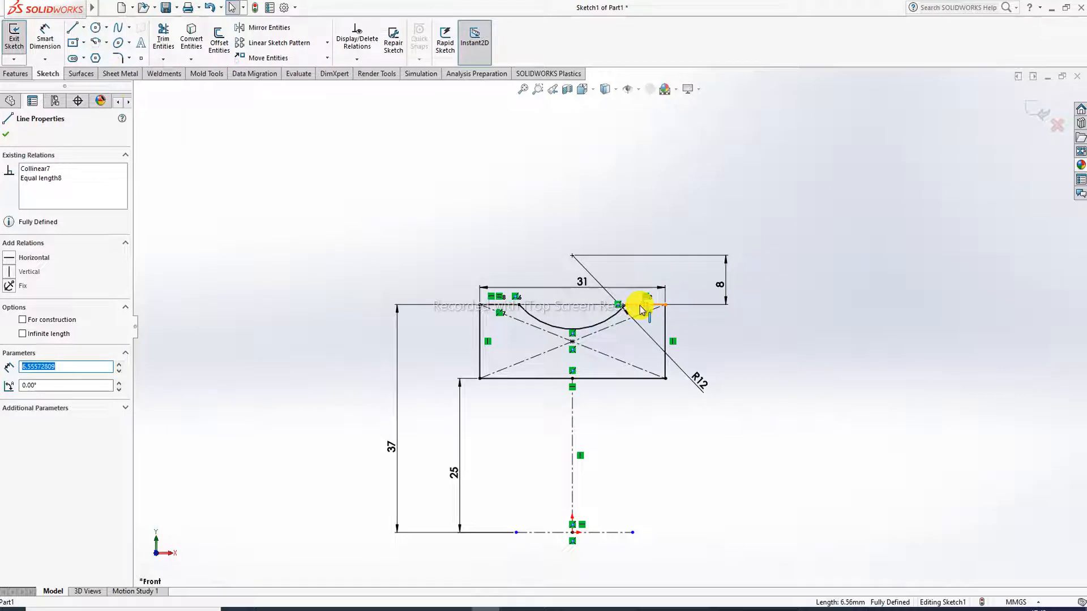
{"action": "left_click", "coordinate": [504, 305], "text": "ctrl"}
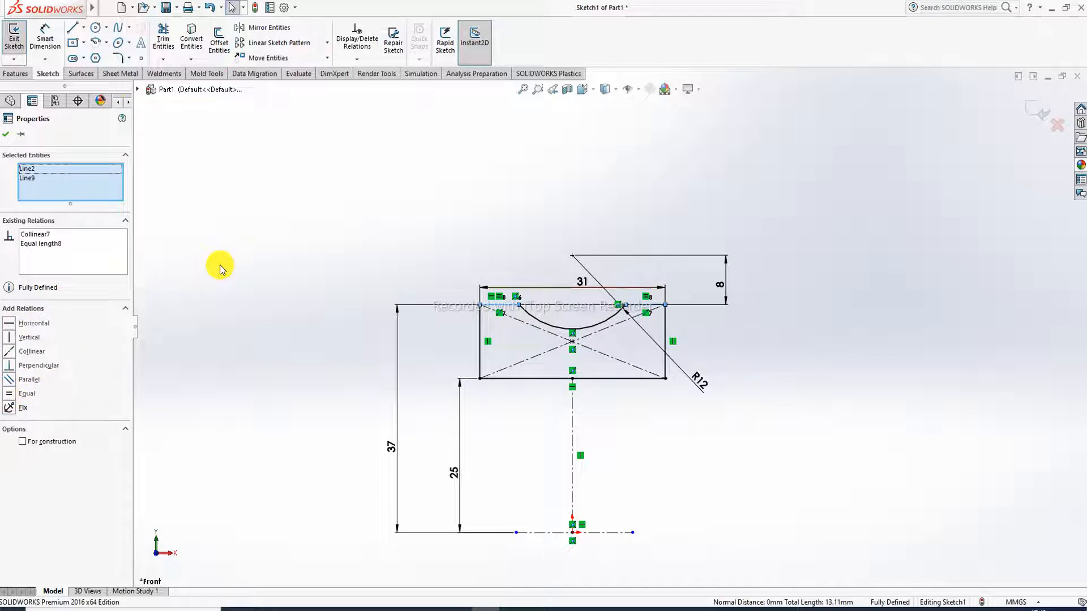
{"action": "left_click", "coordinate": [8, 137]}
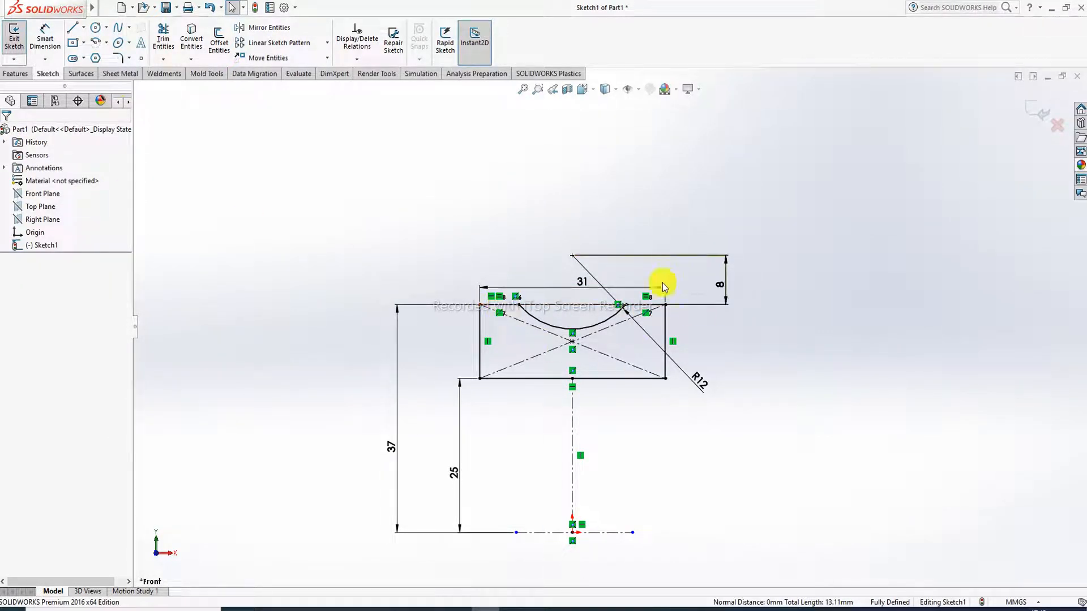
Reposition the arc's radius dimension and move the 37 mm height dimension closer to the profile.
{"action": "left_click", "coordinate": [698, 381]}
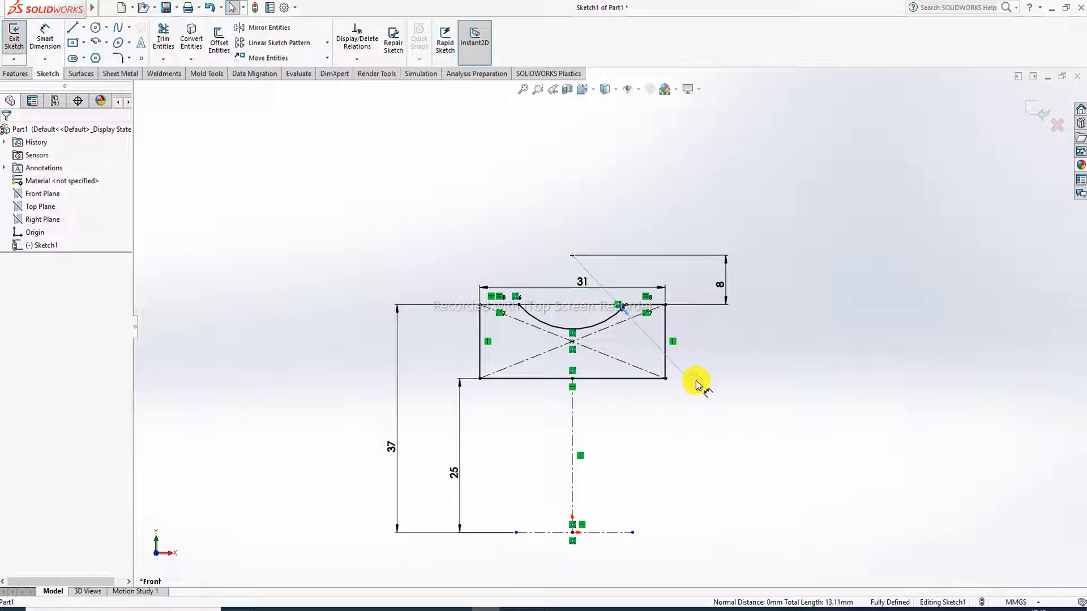
{"action": "left_click", "coordinate": [753, 252]}
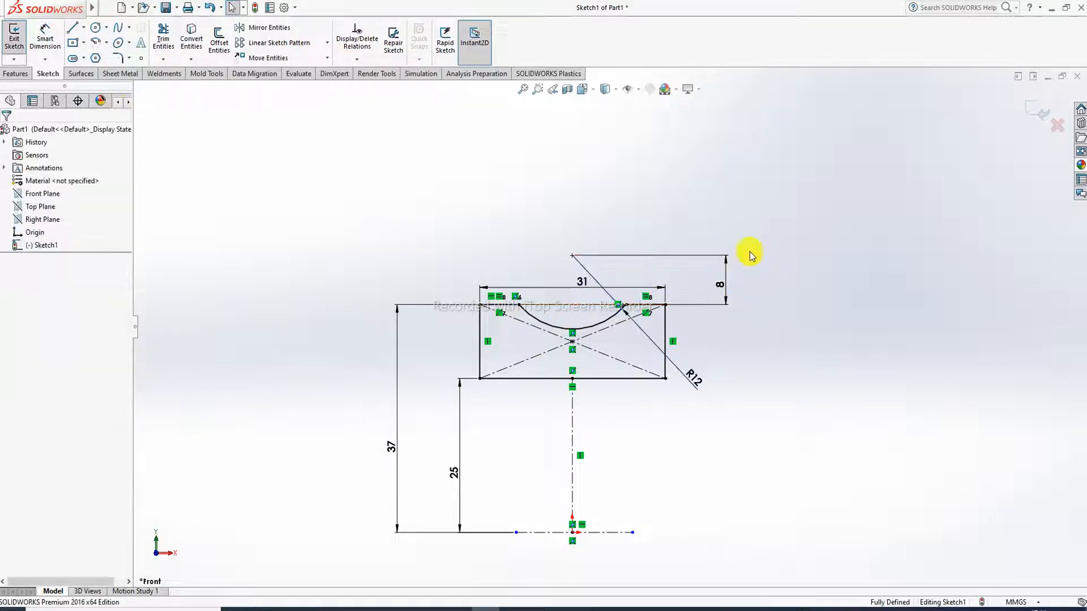
{"action": "scroll", "coordinate": [628, 396], "scroll_direction": "up", "scroll_amount": 2}
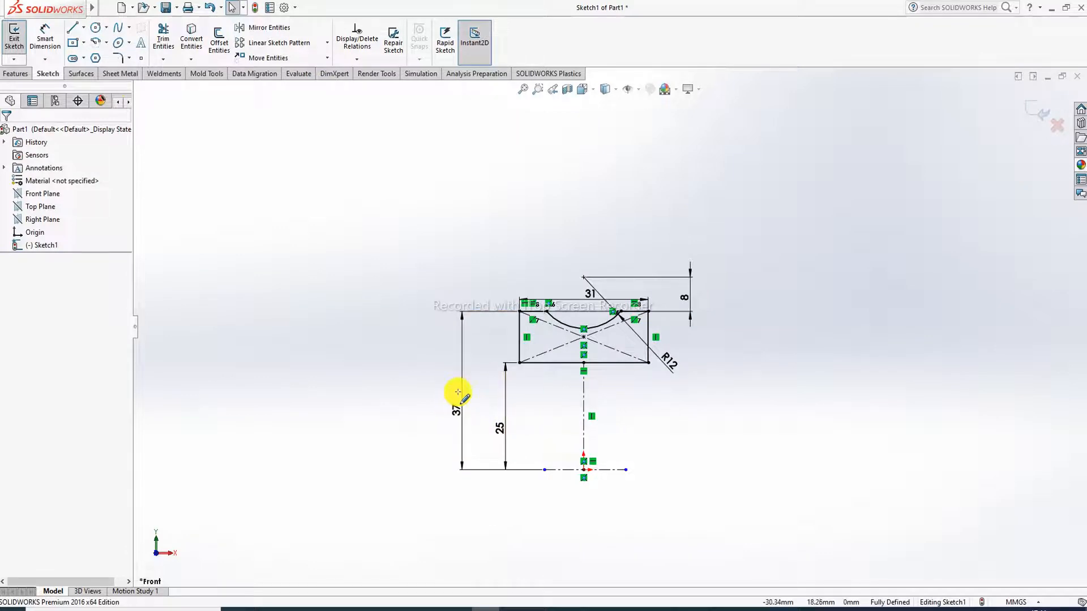
{"action": "left_click_drag", "start_coordinate": [462, 419], "coordinate": [472, 399]}
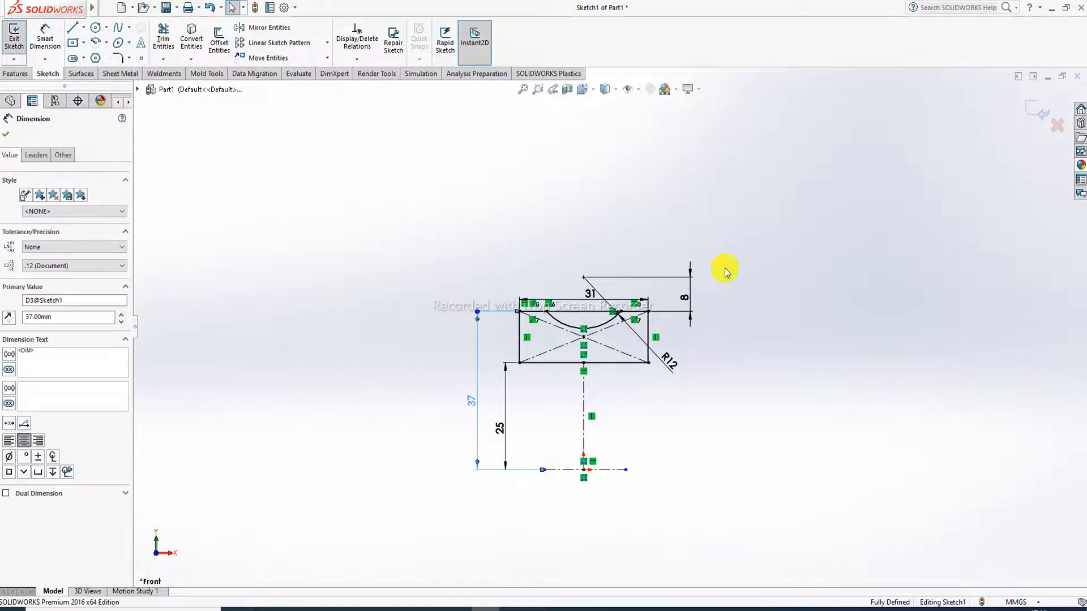
{"action": "scroll", "coordinate": [615, 365], "scroll_direction": "down", "scroll_amount": 1}
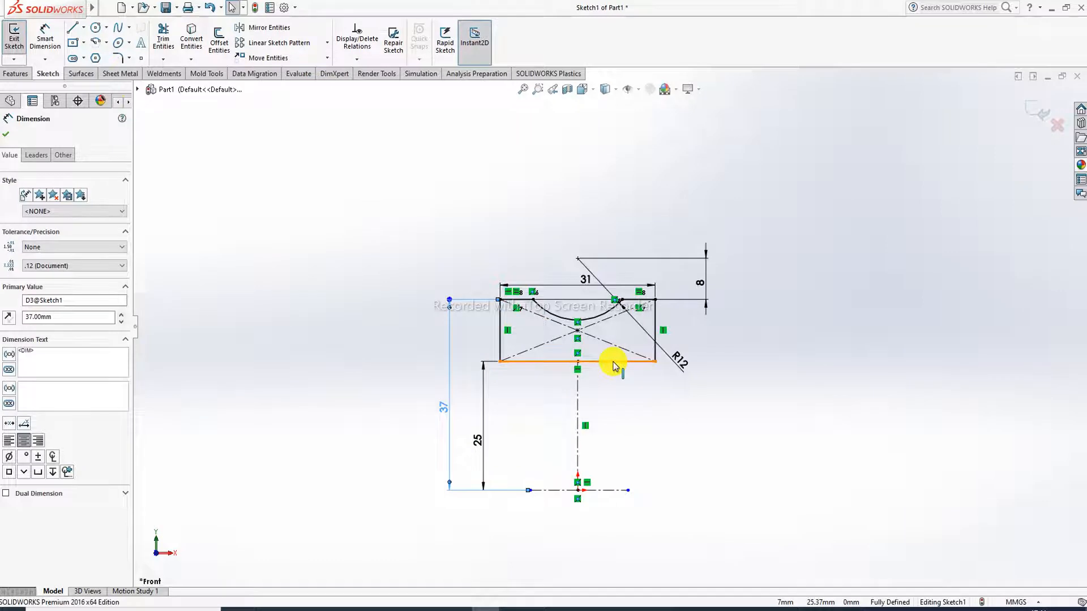
Revolve the grooved profile 360 degrees about the horizontal centerline through the origin to form the solid ring.
{"action": "left_click", "coordinate": [18, 73]}
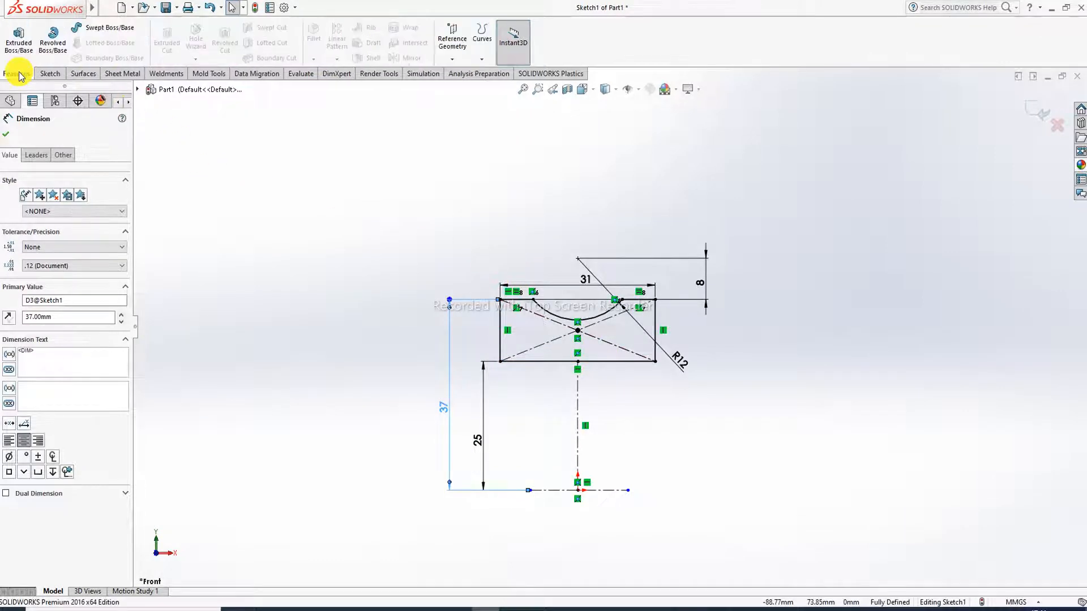
{"action": "left_click", "coordinate": [8, 137]}
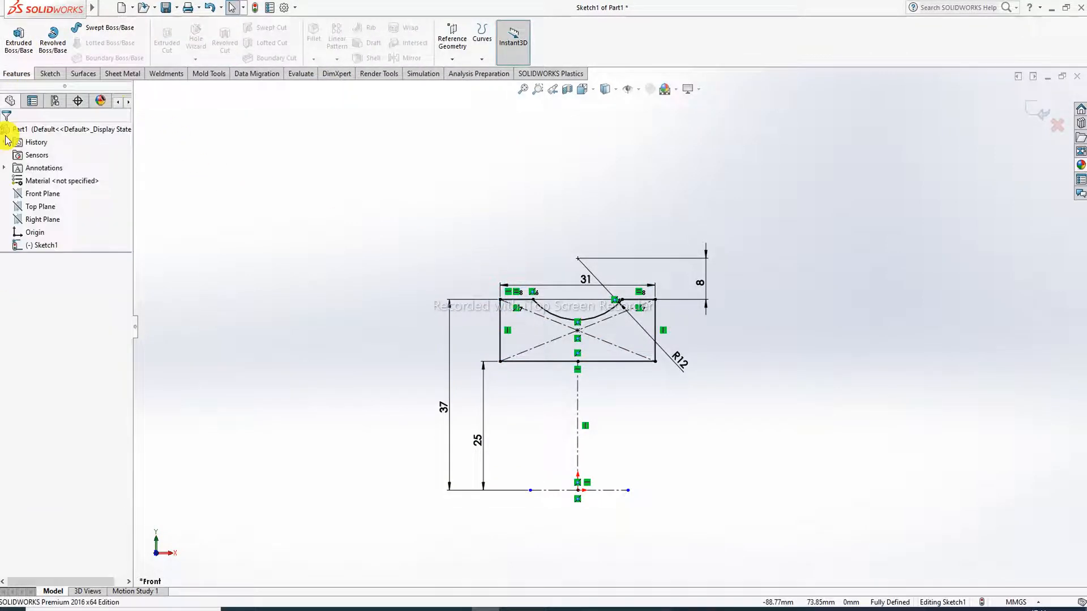
{"action": "left_click", "coordinate": [54, 42]}
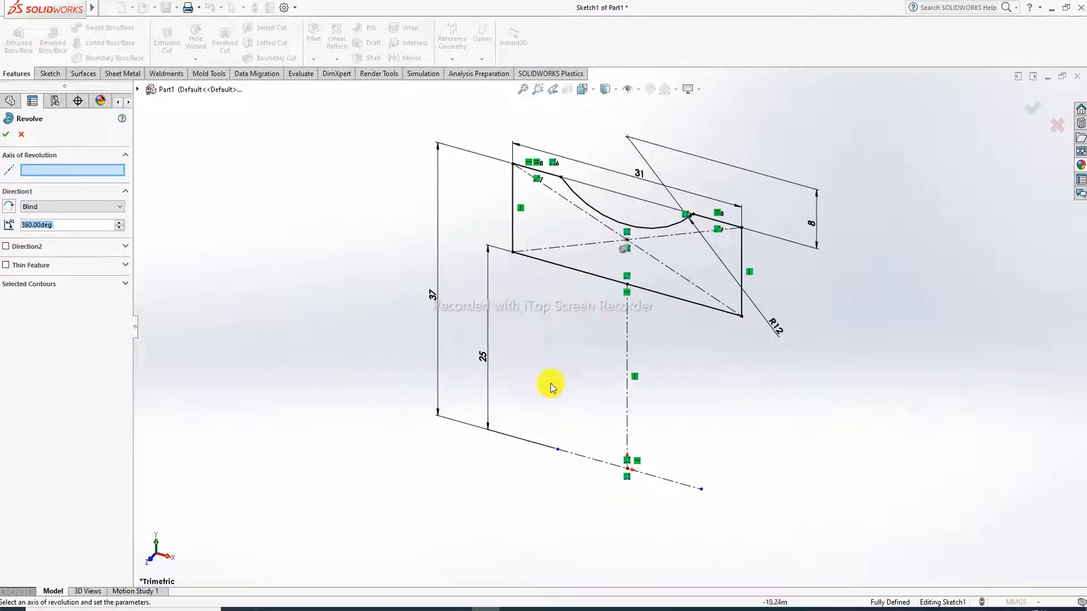
{"action": "left_click", "coordinate": [583, 456]}
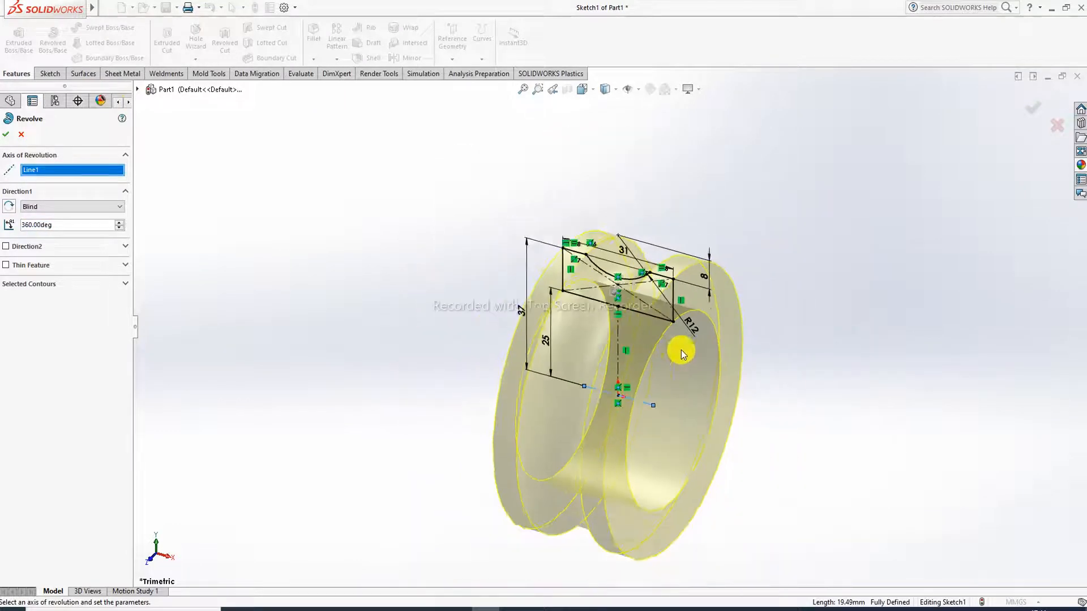
{"action": "left_click", "coordinate": [7, 135]}
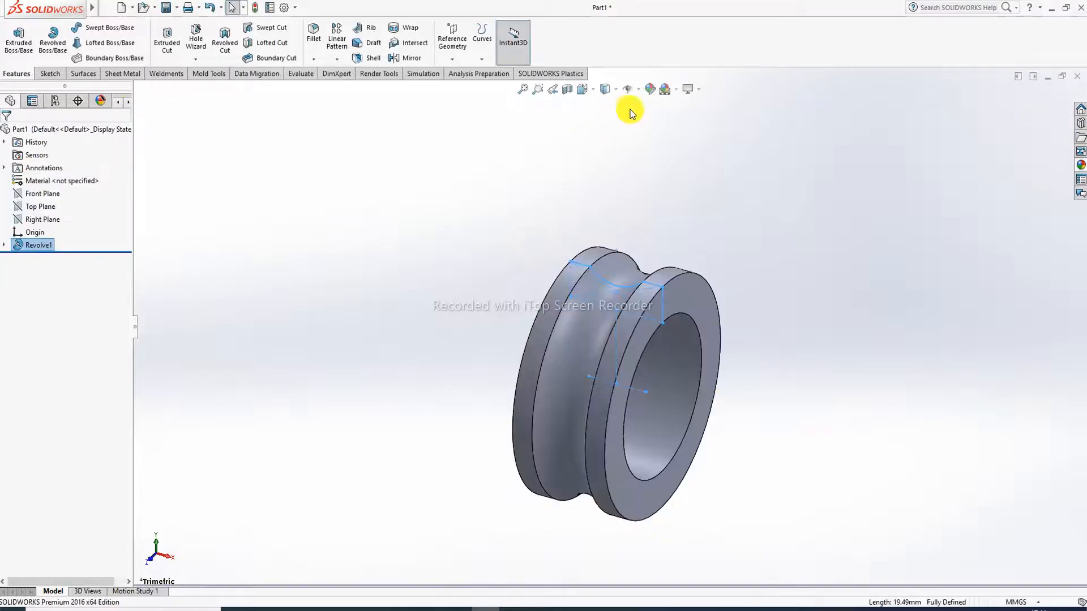
Apply the Plain White scene and turn on the Cartoon display effect for the ring.
{"action": "left_click", "coordinate": [676, 91]}
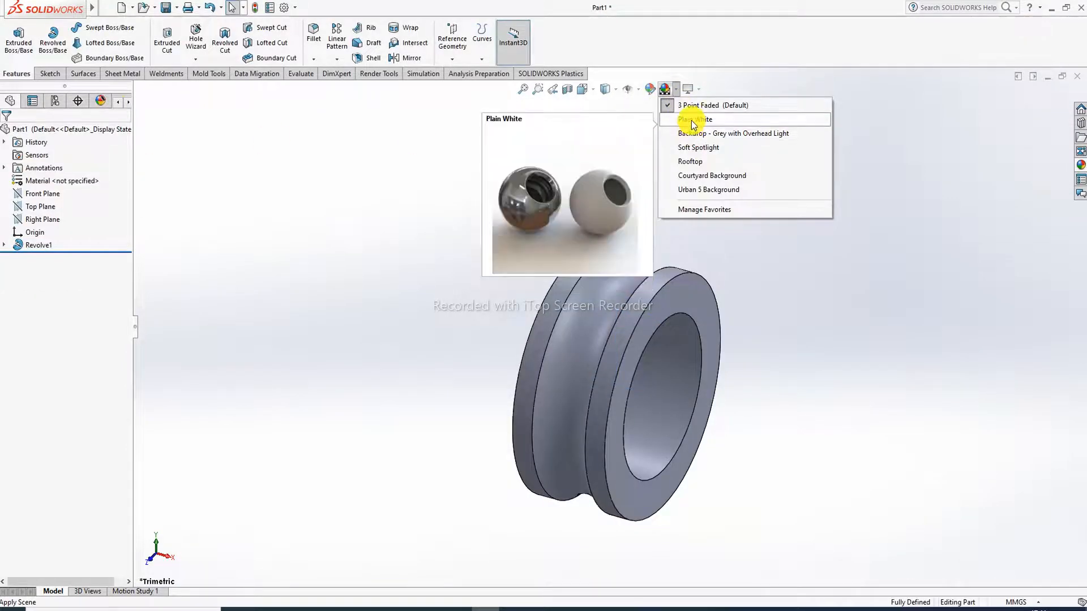
{"action": "left_click", "coordinate": [693, 122]}
{"action": "scroll", "coordinate": [635, 390], "scroll_direction": "down", "scroll_amount": 2}
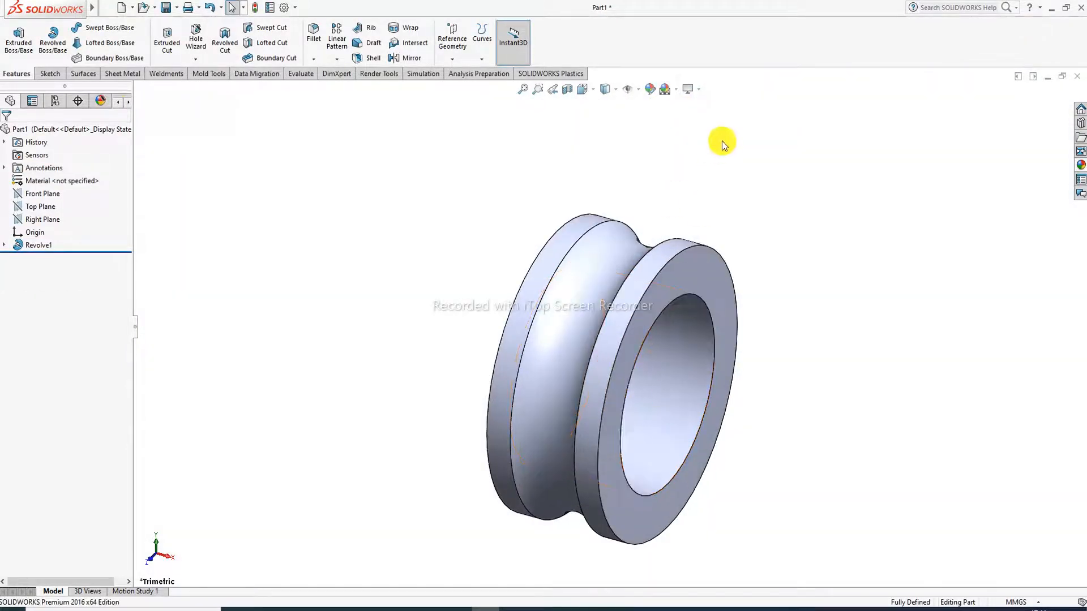
{"action": "left_click", "coordinate": [700, 88]}
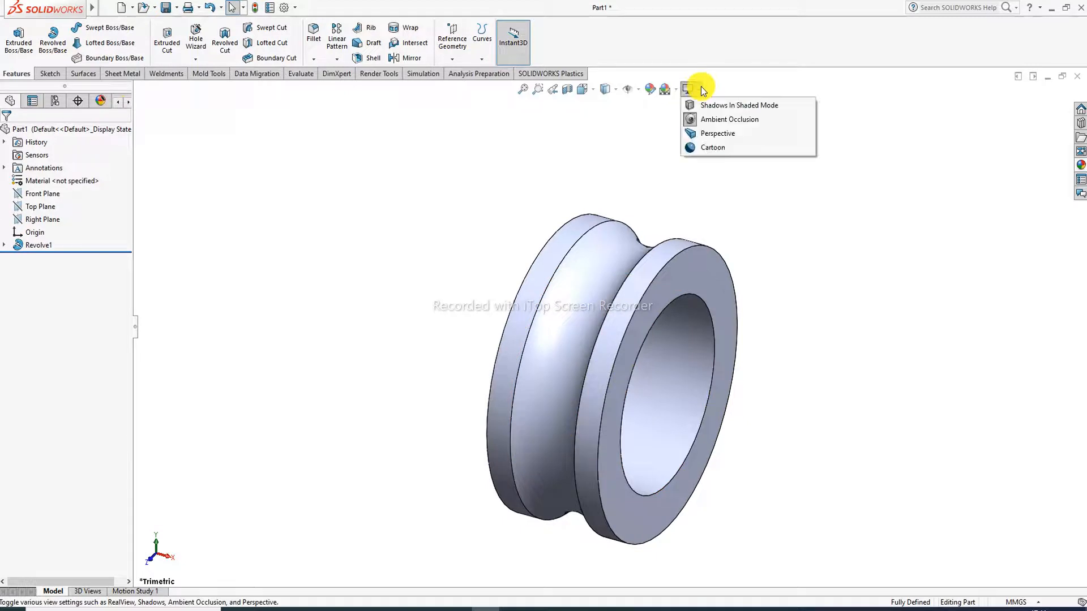
{"action": "left_click", "coordinate": [711, 151]}
{"action": "left_click", "coordinate": [611, 318]}
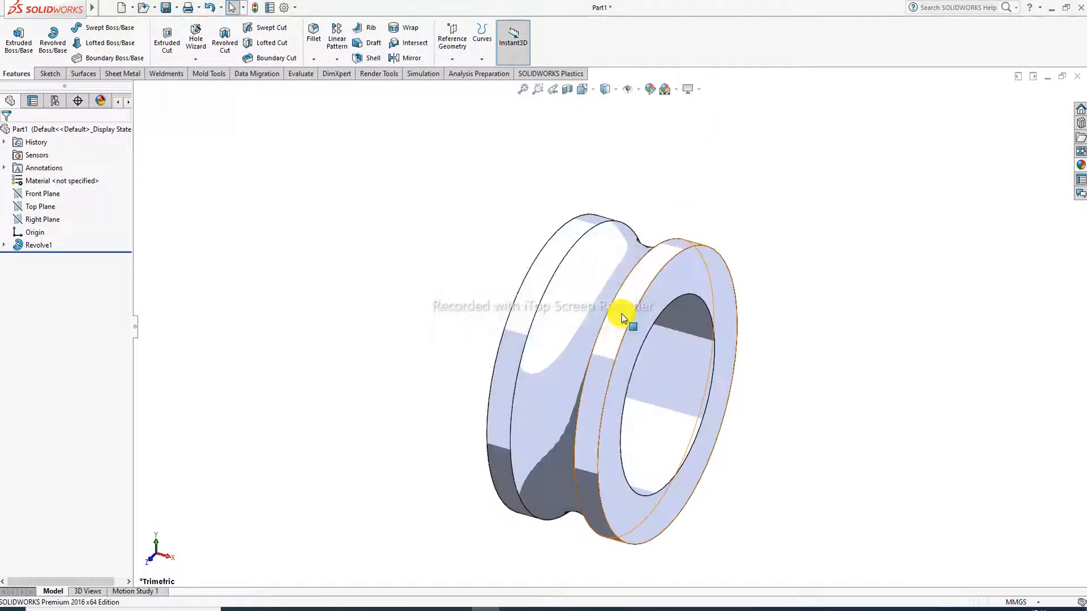
Examine the ring's outer groove and bore from a rotated close-up view, and dismiss the Windows Security notification.
{"action": "scroll", "coordinate": [657, 362], "scroll_direction": "down", "scroll_amount": 3}
{"action": "middle_click_drag", "start_coordinate": [651, 358], "coordinate": [628, 381]}
{"action": "scroll", "coordinate": [666, 354], "scroll_direction": "up", "scroll_amount": 3}
{"action": "scroll", "coordinate": [644, 376], "scroll_direction": "down", "scroll_amount": 3}
{"action": "scroll", "coordinate": [643, 366], "scroll_direction": "down", "scroll_amount": 2}
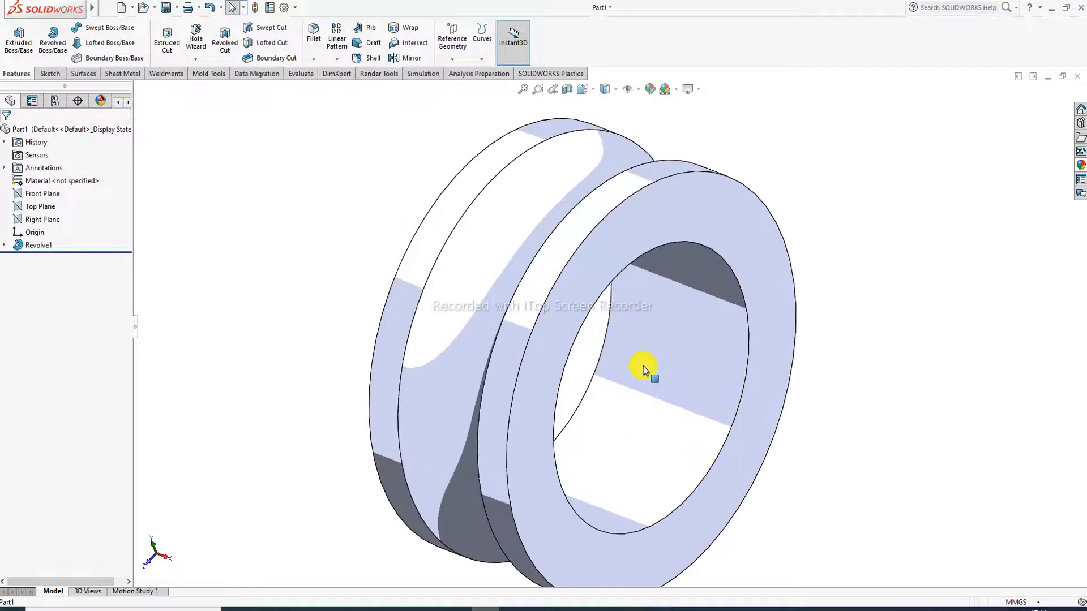
{"action": "scroll", "coordinate": [650, 359], "scroll_direction": "up", "scroll_amount": 2}
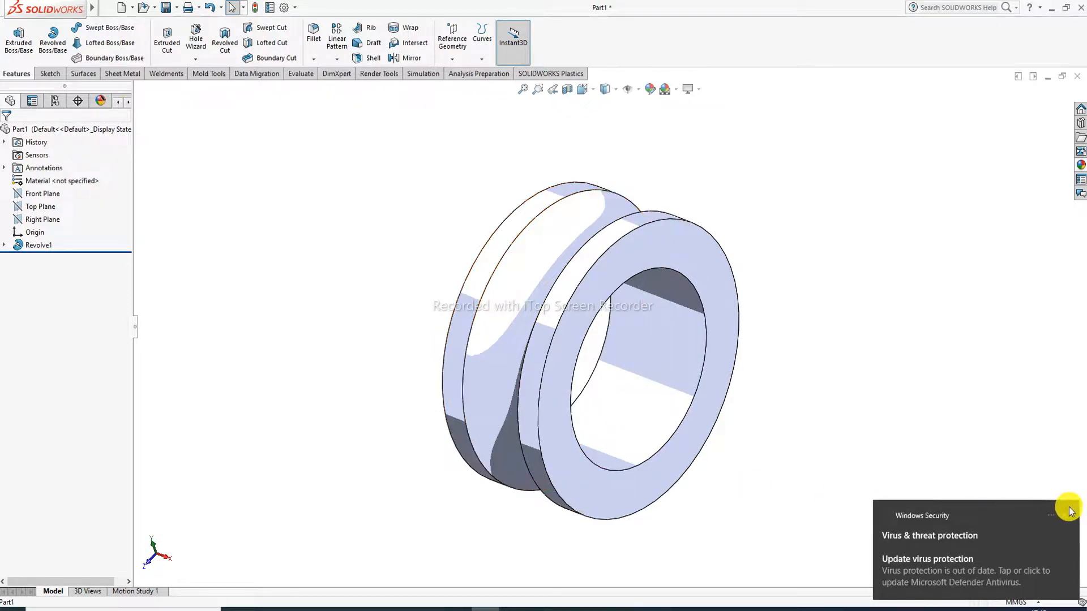
{"action": "left_click", "coordinate": [1070, 511]}
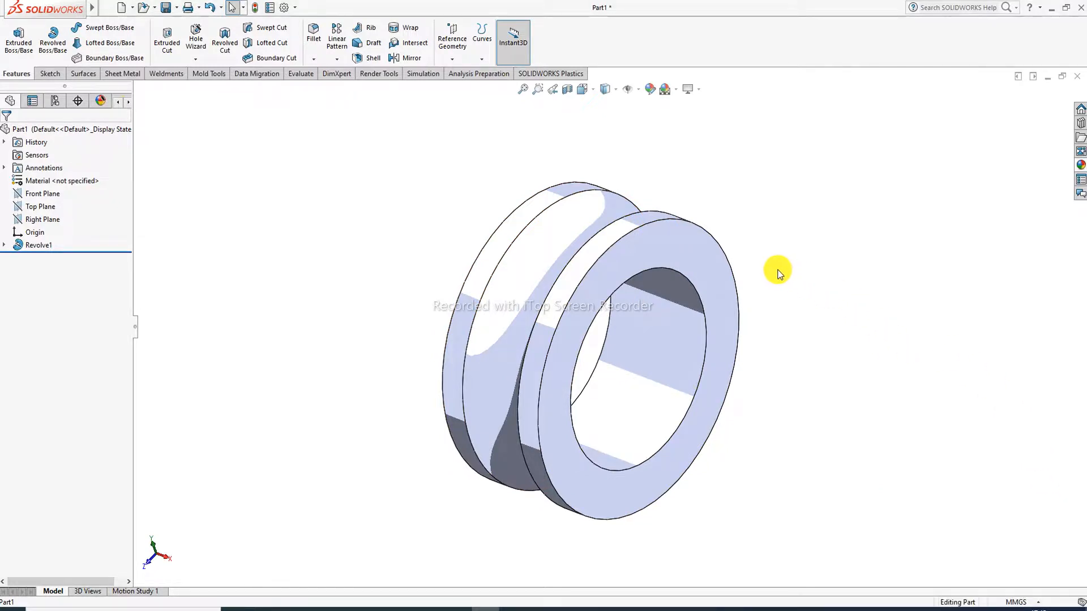
{"action": "mouse_move", "coordinate": [486, 609]}
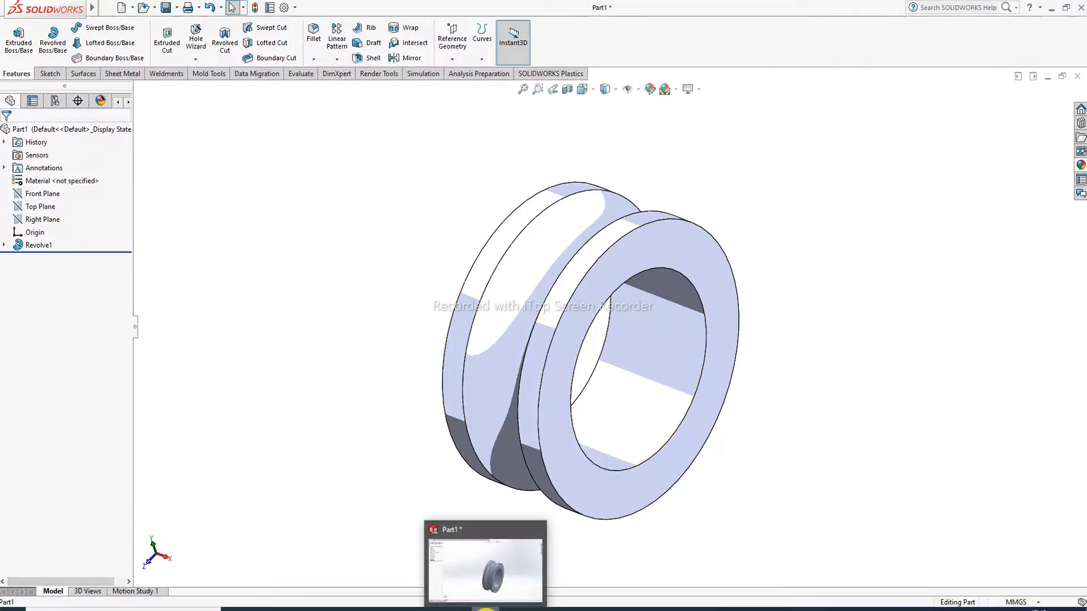